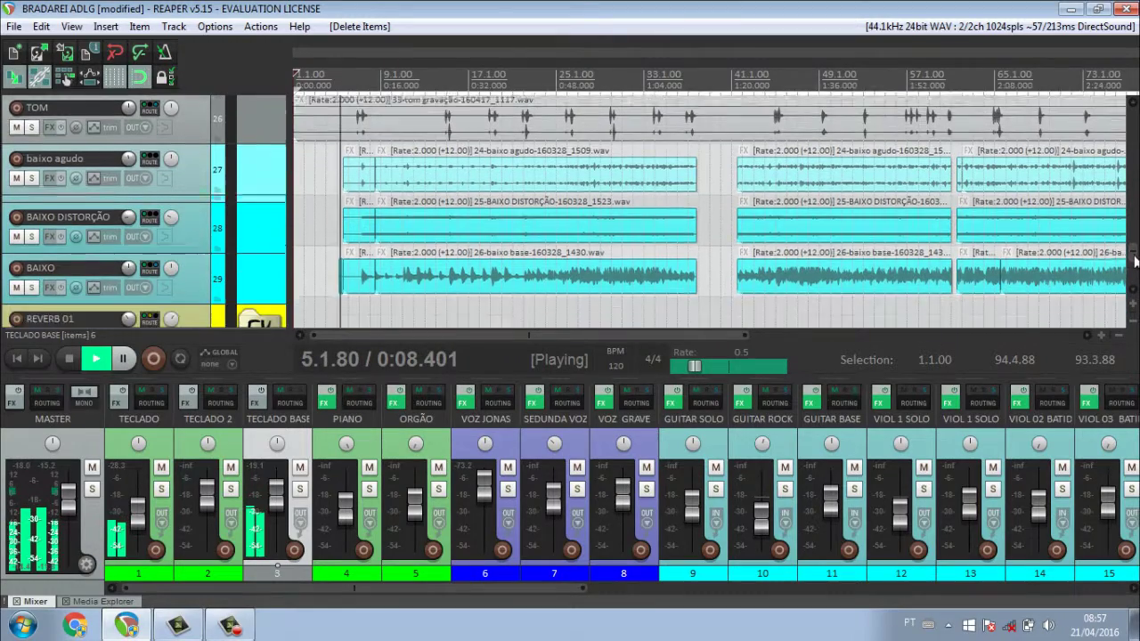
Look over the whole project during playback, examining all arrangement tracks and the mixer channels through REVERB 03.
scroll(1137, 273, "down", 1)
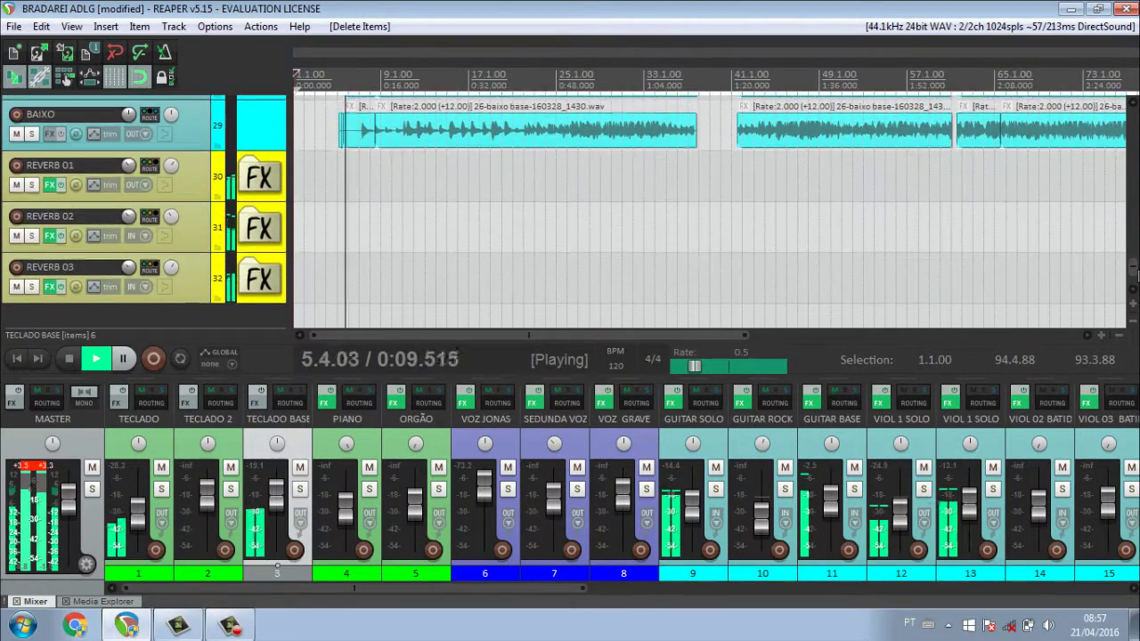
scroll(1137, 274, "up", 3)
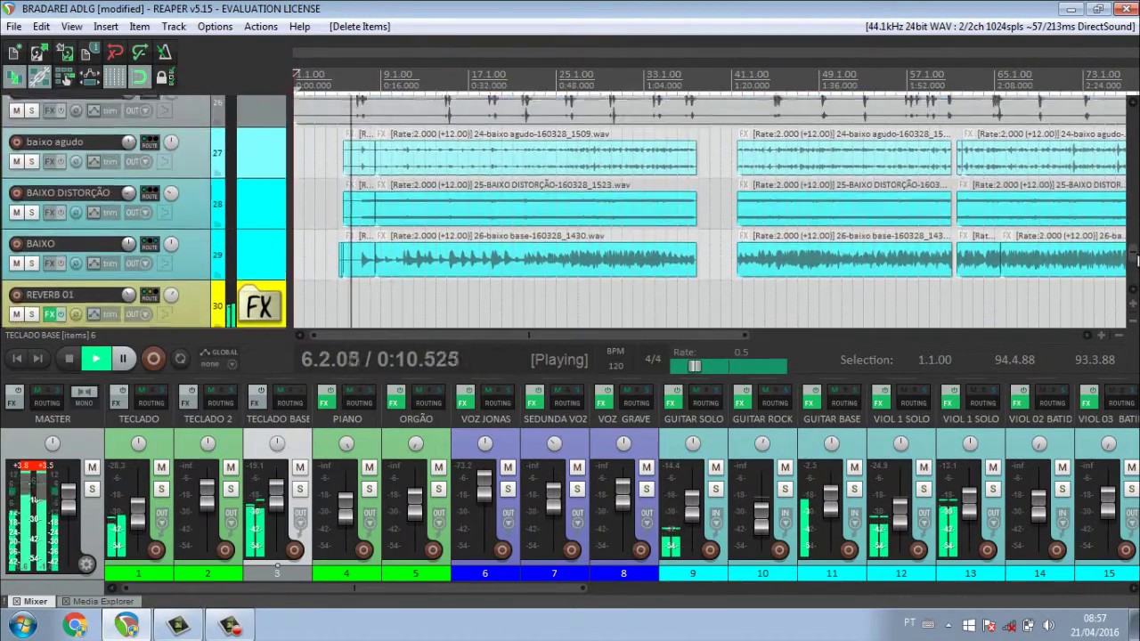
left_click_drag(1137, 258, 1129, 107)
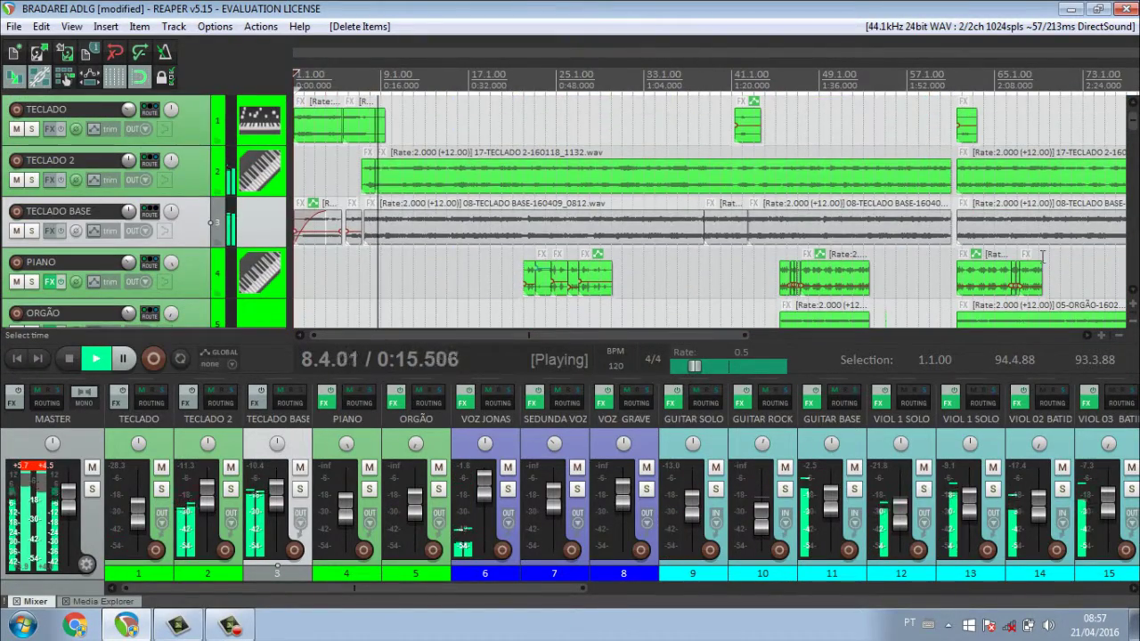
left_click(1121, 337)
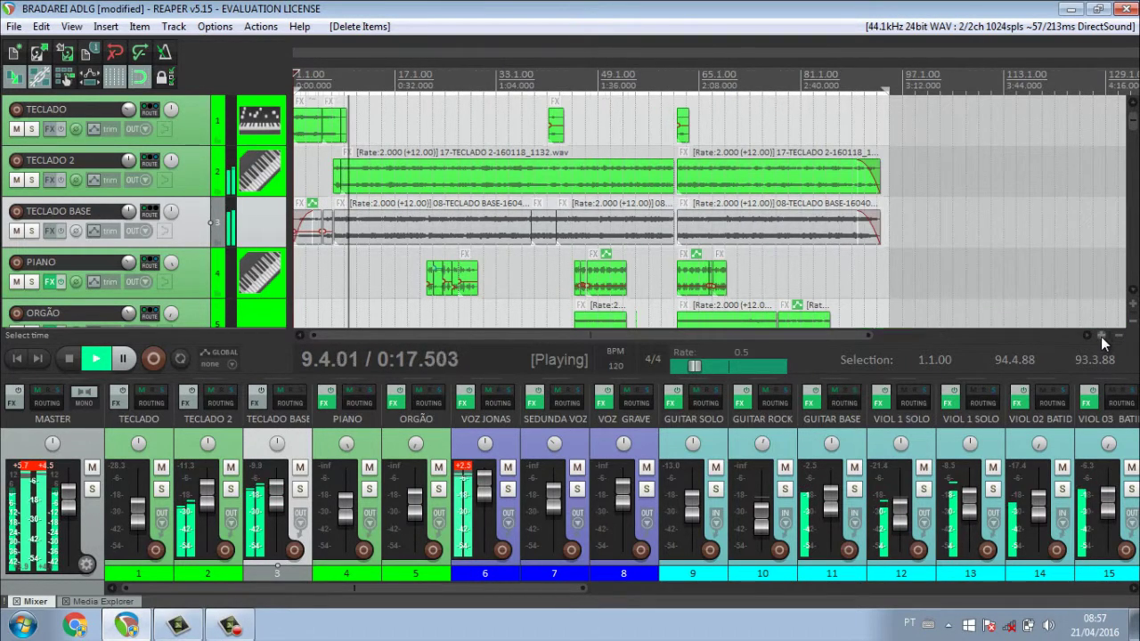
left_click(1103, 337)
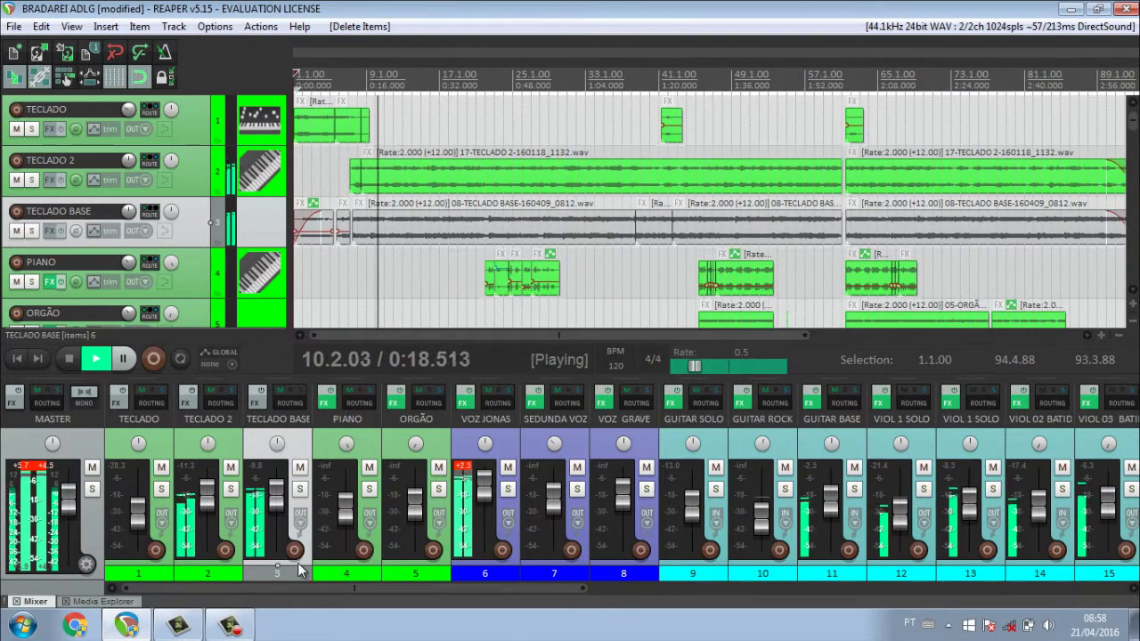
left_click_drag(224, 595, 837, 584)
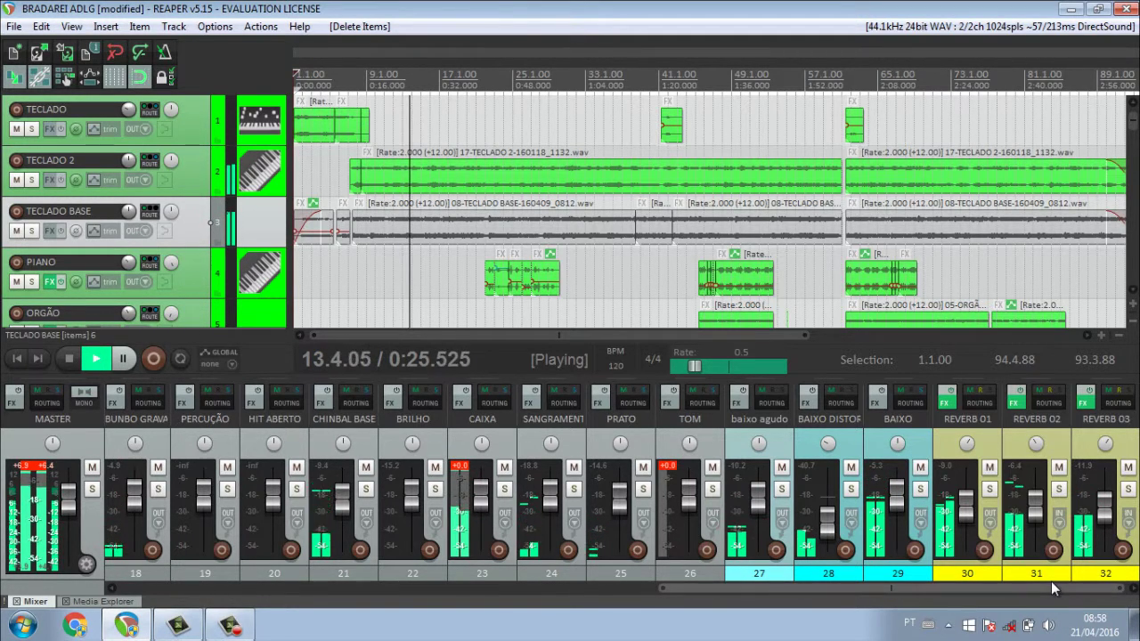
left_click_drag(1042, 586, 485, 590)
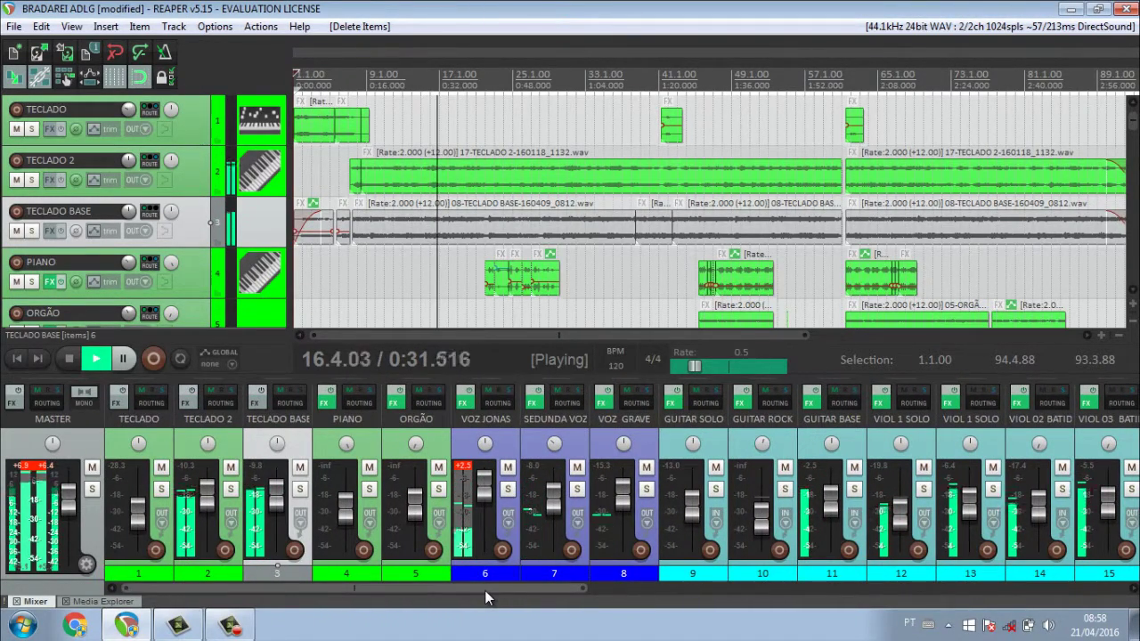
Solo the lead vocal on track 6, inspect its NLS Channel and ReaXcomp effects, and unsolo it.
left_click(507, 490)
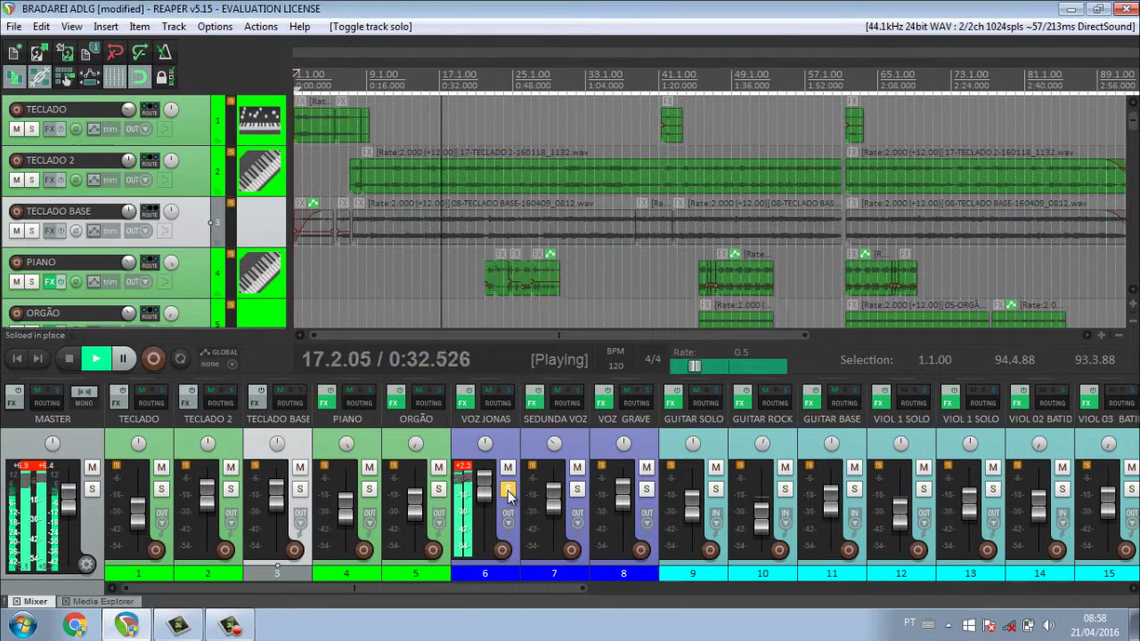
left_click(465, 404)
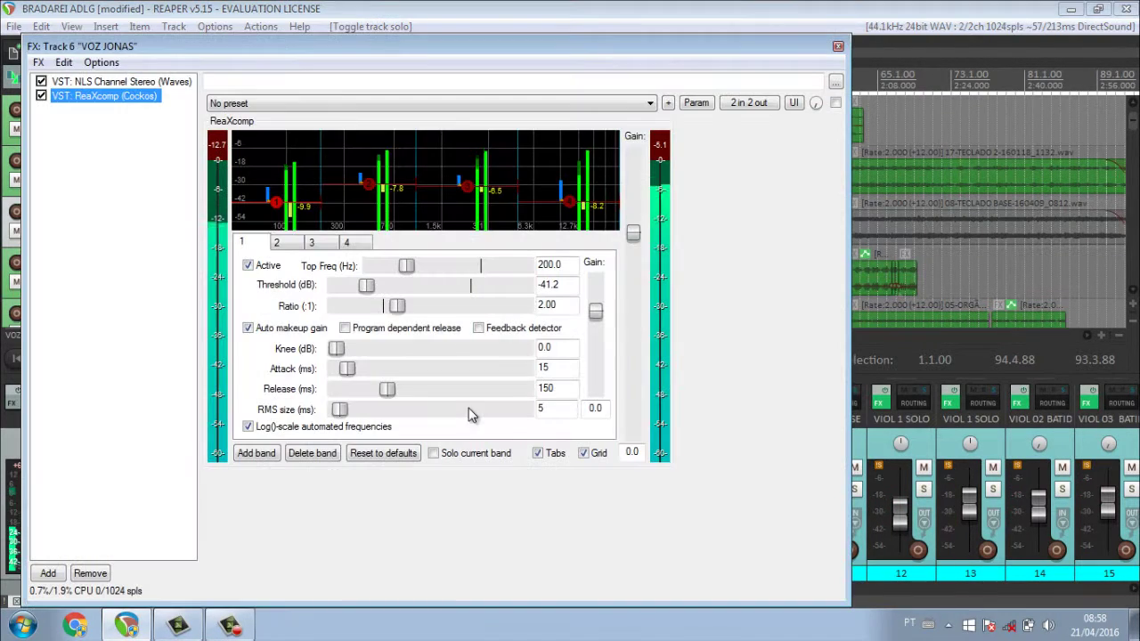
left_click(153, 82)
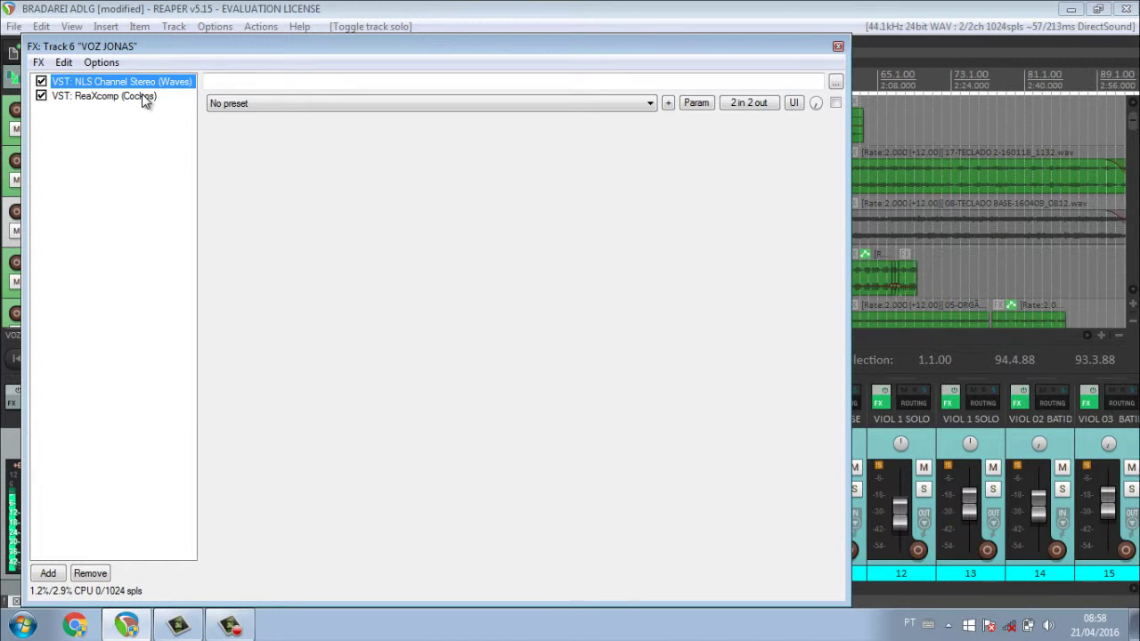
left_click(142, 95)
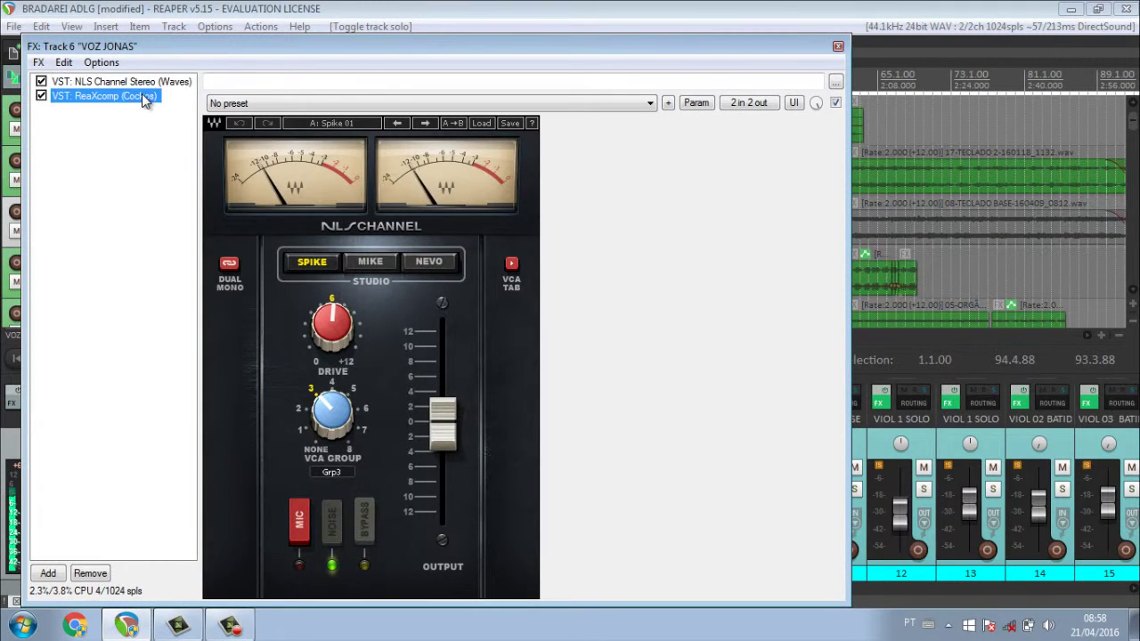
left_click(838, 46)
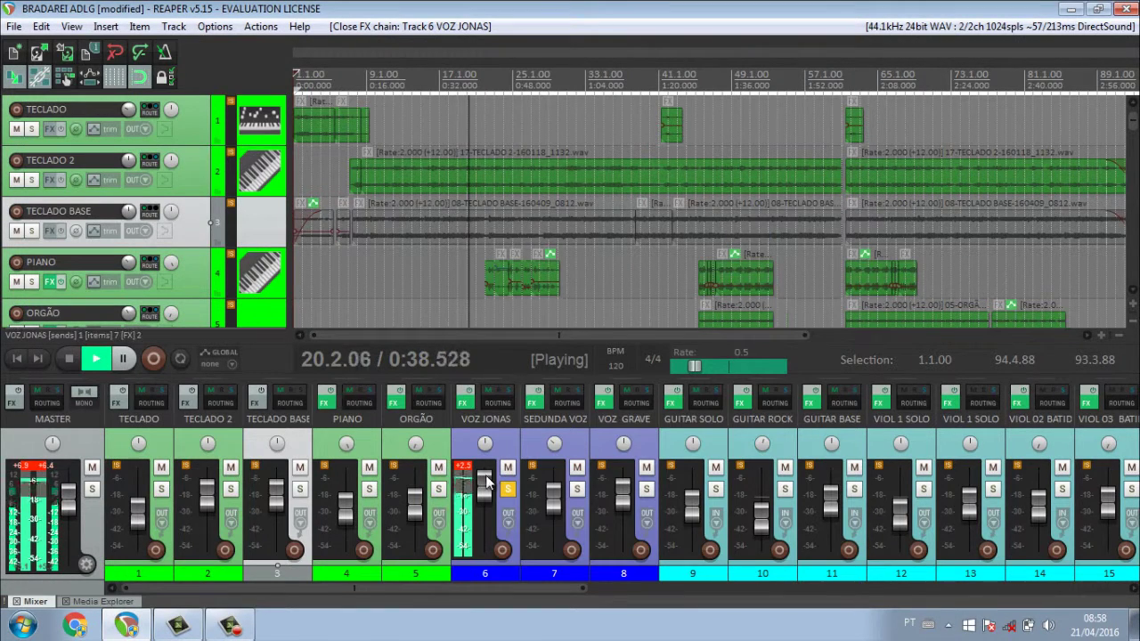
left_click(508, 489)
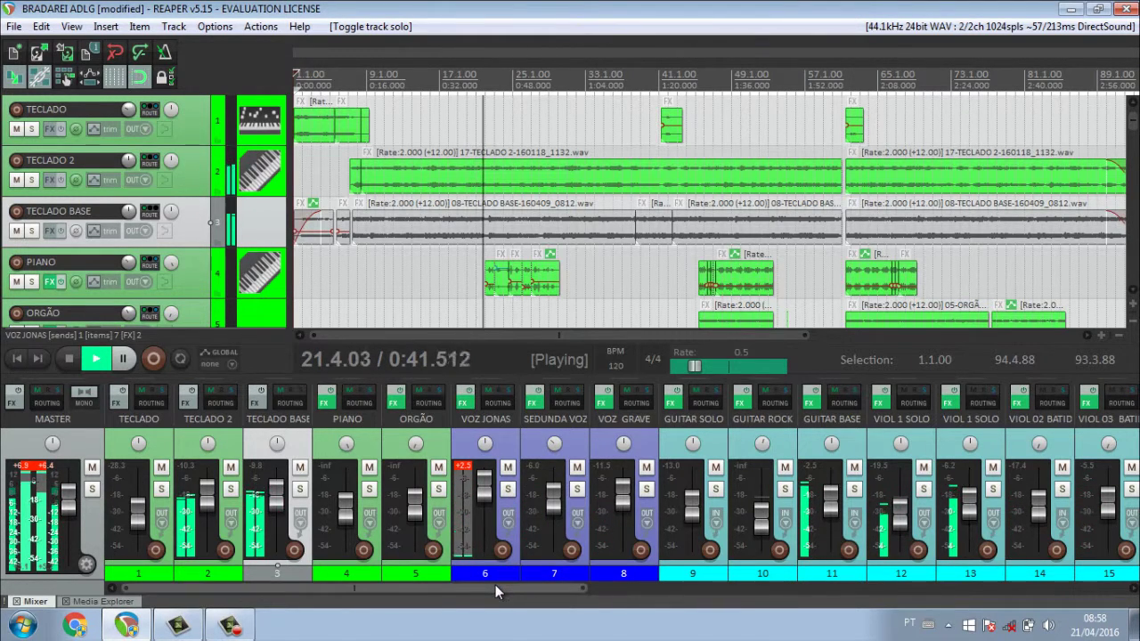
Audition the lead vocal on track 6 alone once more, and return to the full mix.
left_click(509, 493)
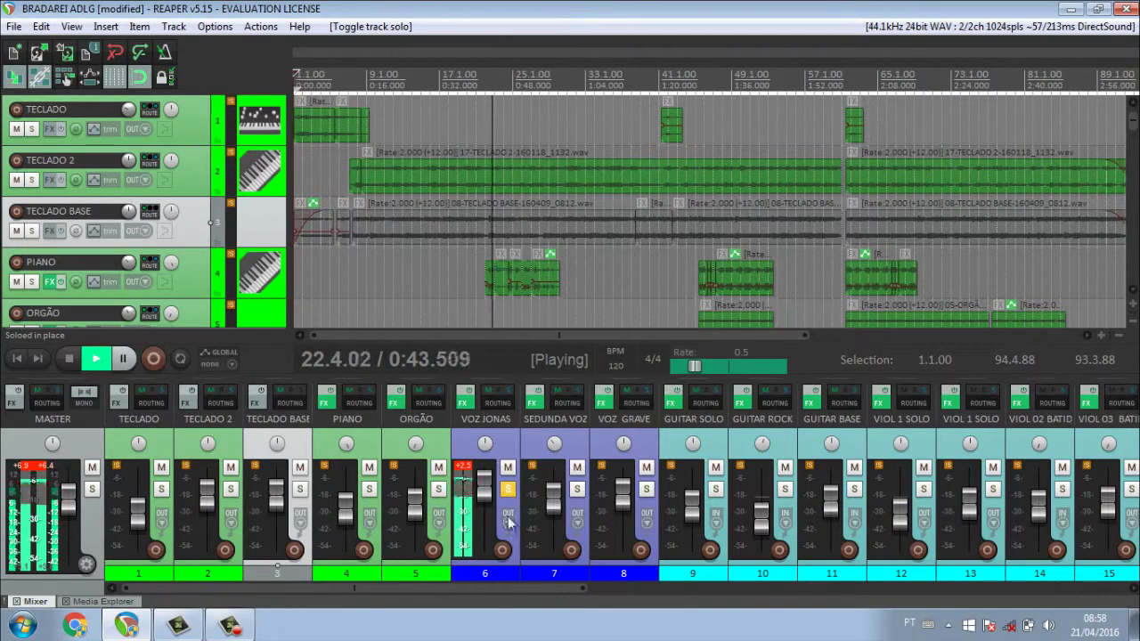
left_click_drag(514, 584, 565, 586)
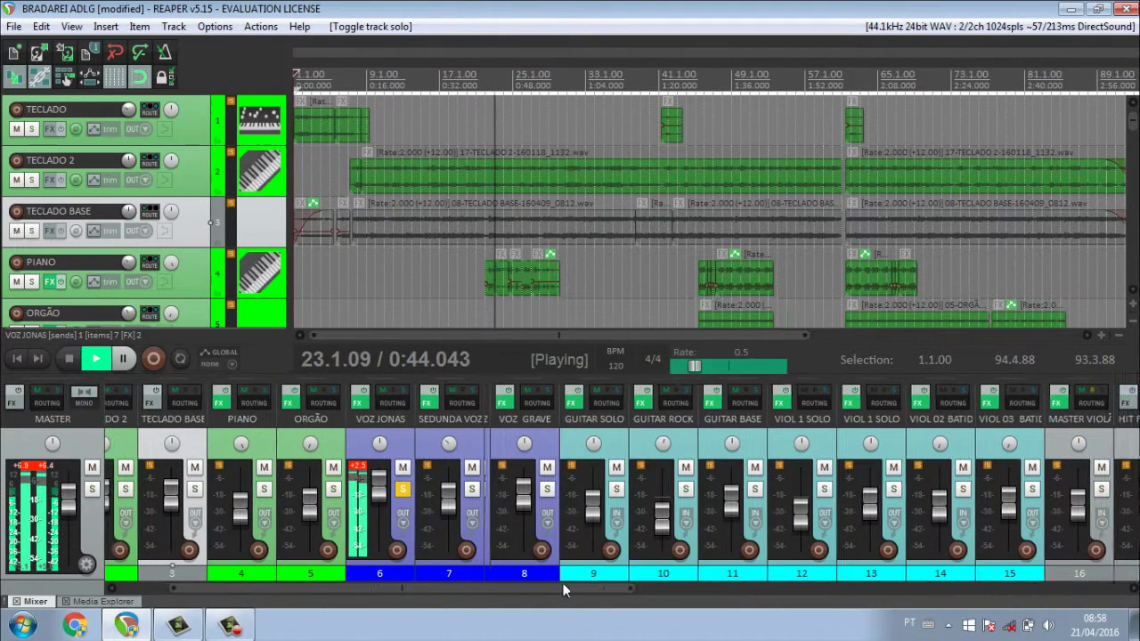
left_click(403, 492)
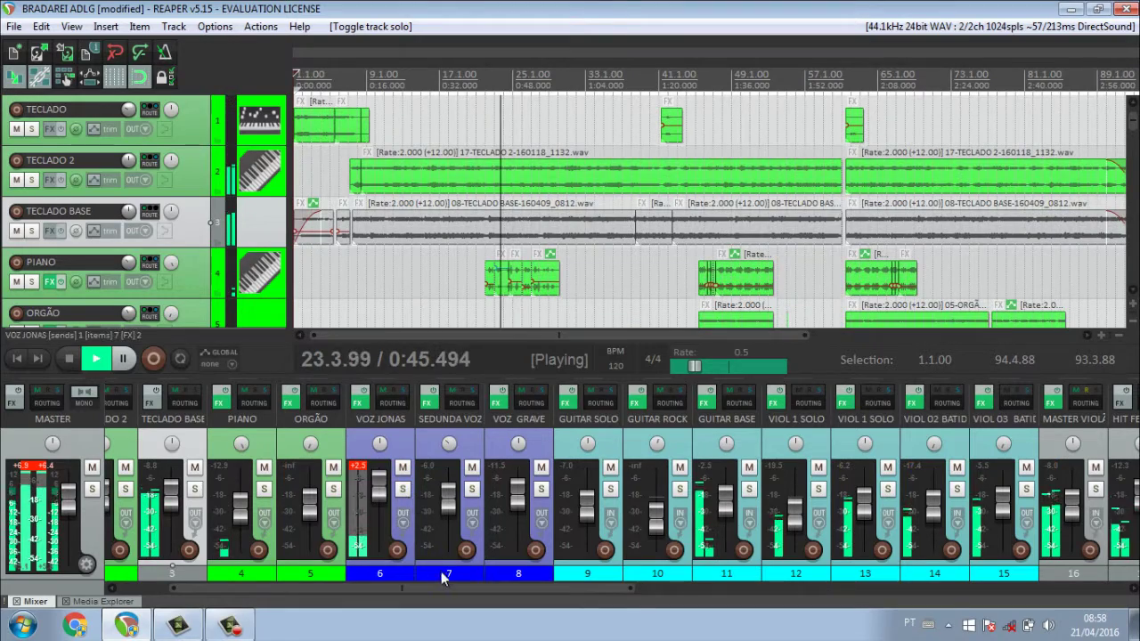
Solo the GUITAR SOLO track, examine its clips and C1 compressor settings, and unsolo it.
left_click_drag(455, 586, 528, 588)
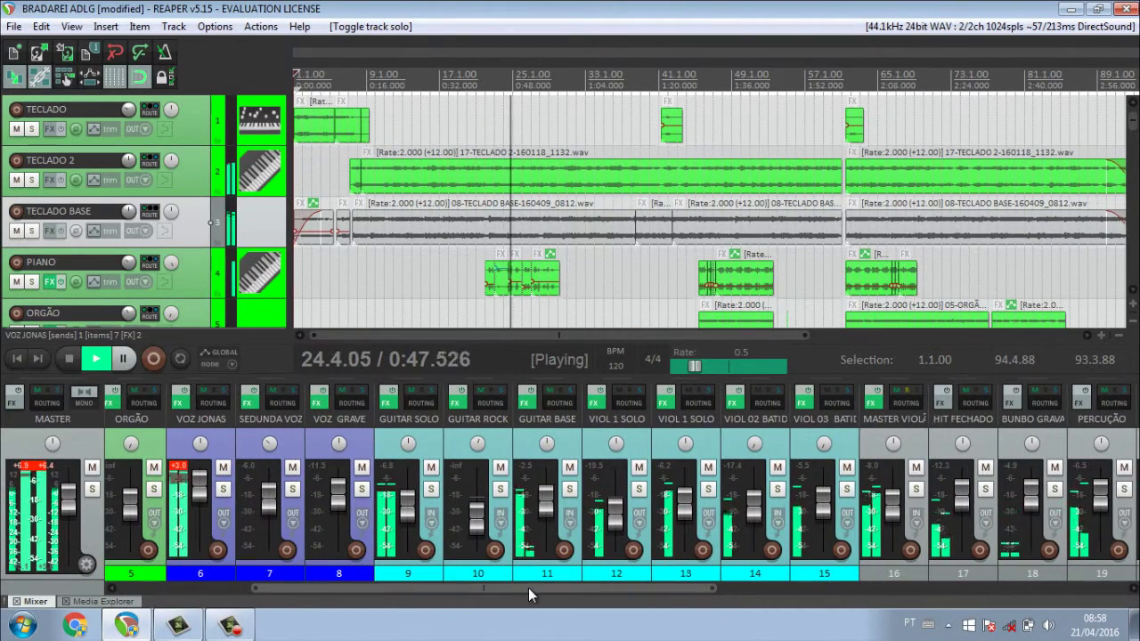
left_click(431, 489)
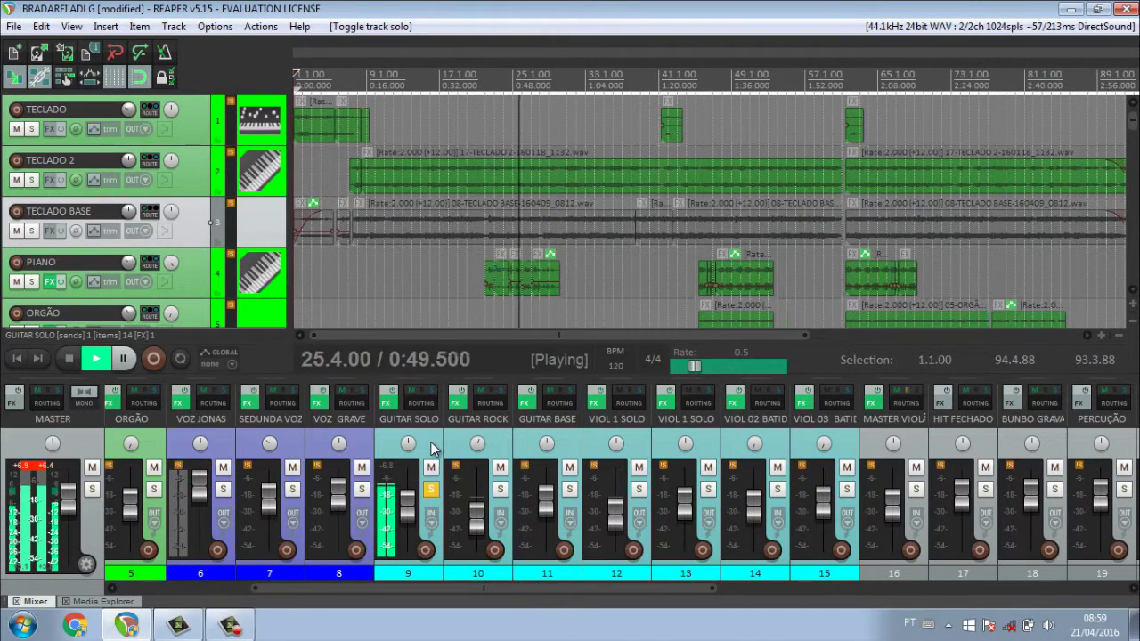
left_click(433, 376)
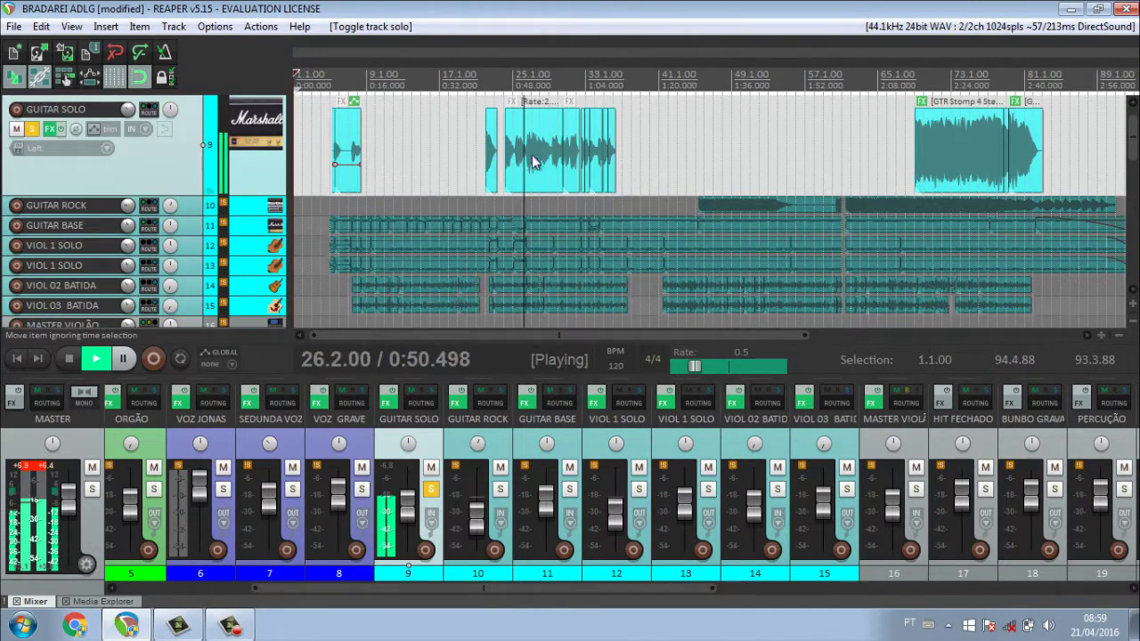
left_click(391, 403)
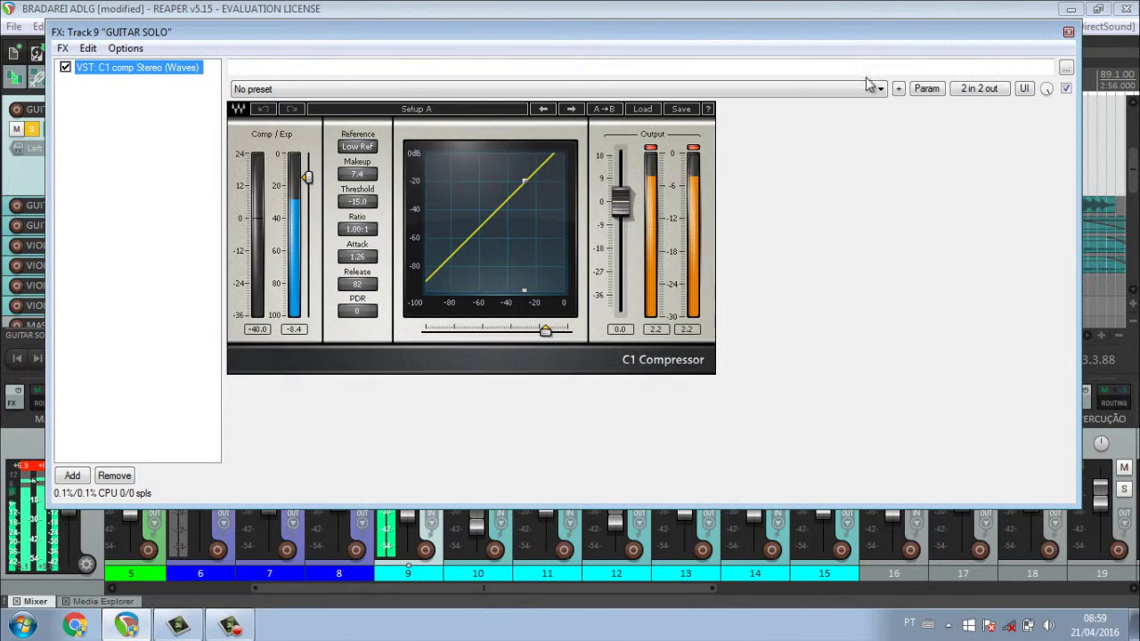
left_click(1069, 33)
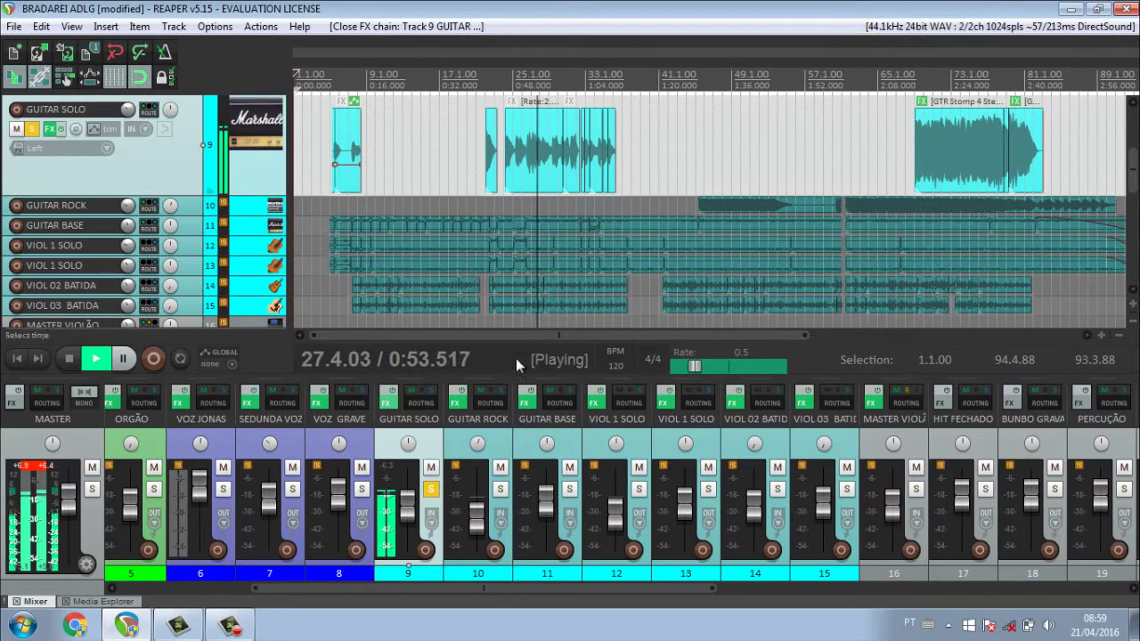
left_click(432, 490)
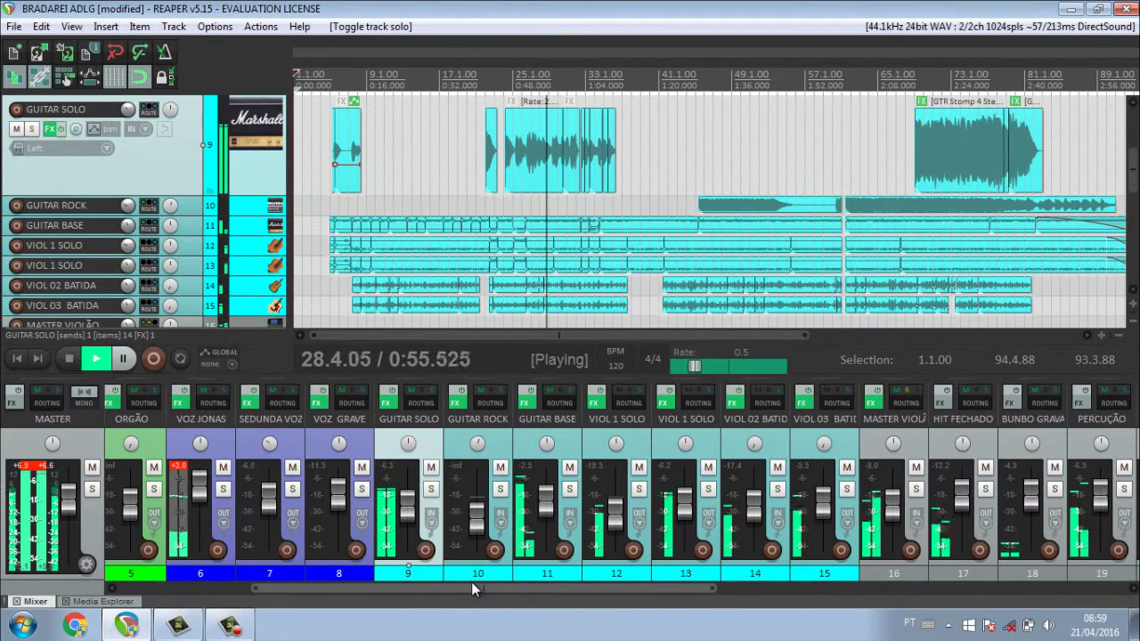
Inspect the ReaEQ and C1 compressor settings in the effects chain of VIOL 1 SOLO on track 12.
left_click_drag(472, 584, 524, 606)
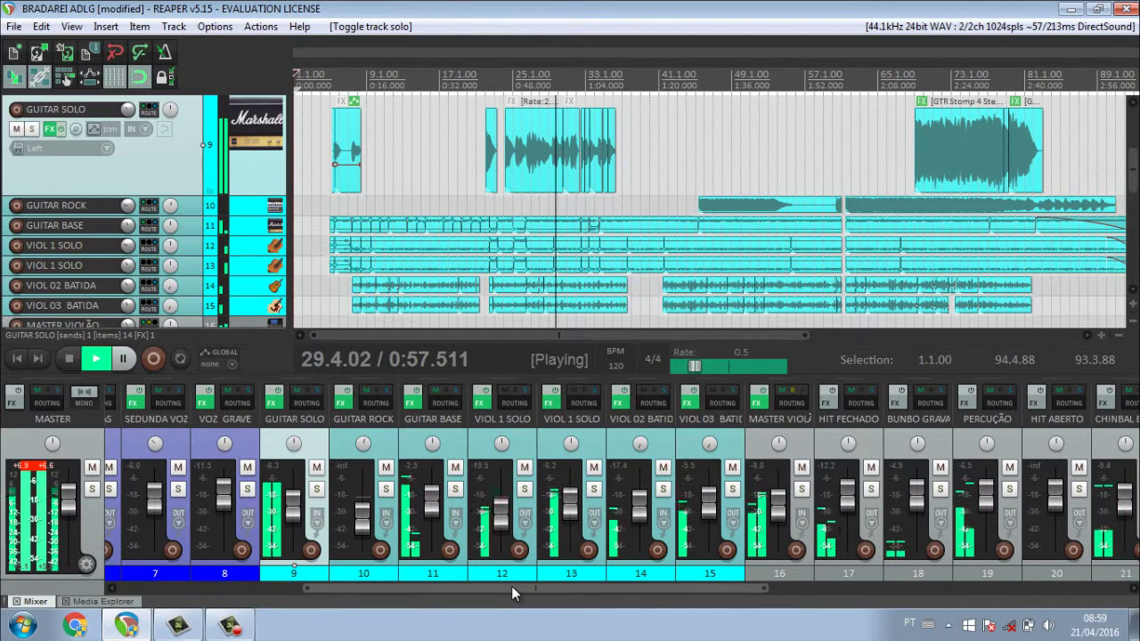
left_click_drag(511, 586, 540, 588)
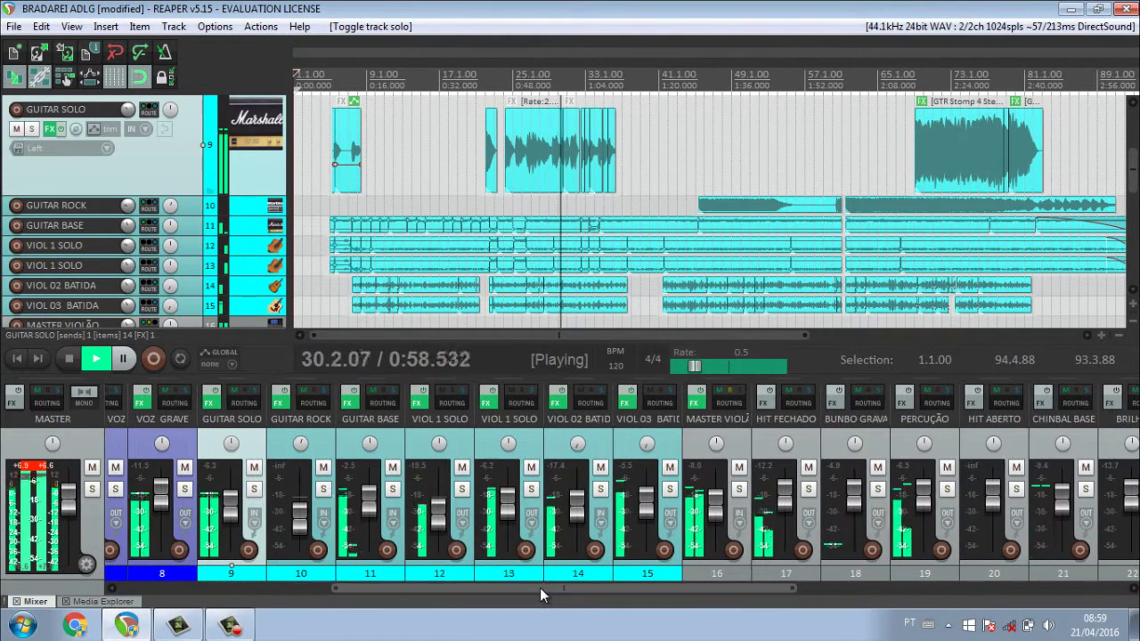
left_click(419, 397)
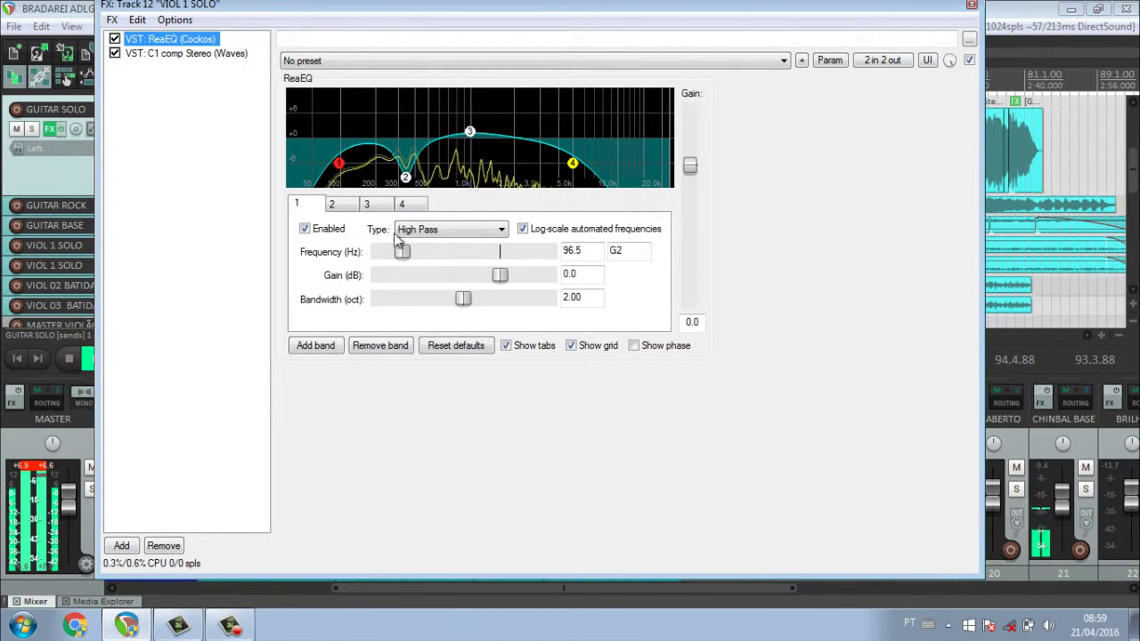
left_click(205, 55)
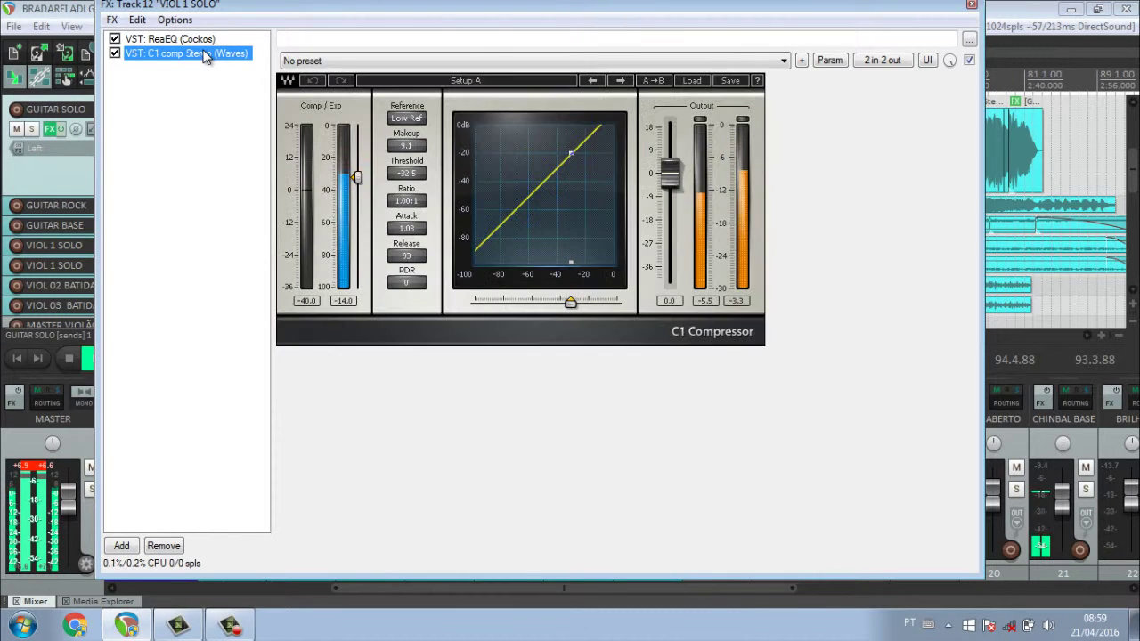
left_click(202, 41)
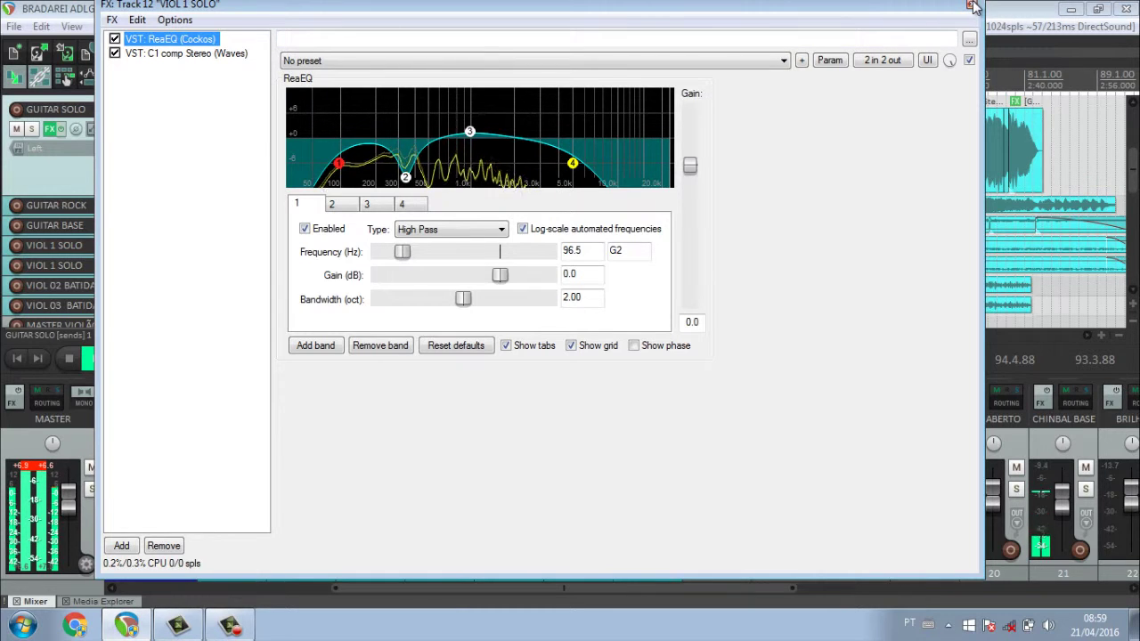
left_click(973, 7)
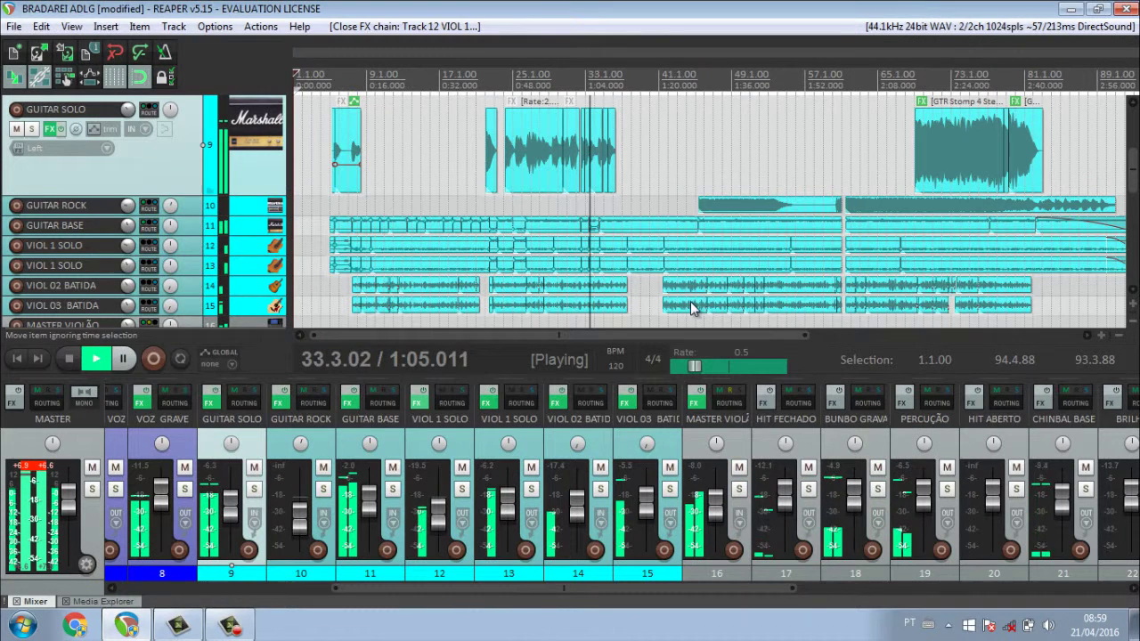
Toggle solo on VIOL 1 SOLO, track 12, to compare it with the full mix, ending with solo off.
left_click(463, 494)
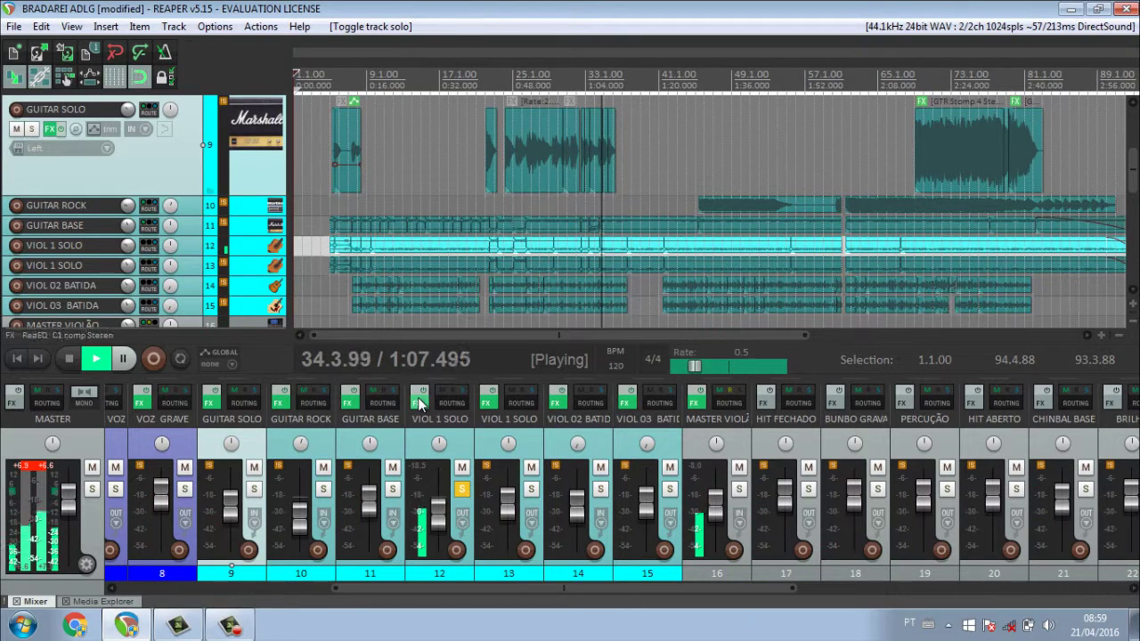
left_click(462, 490)
left_click(462, 490)
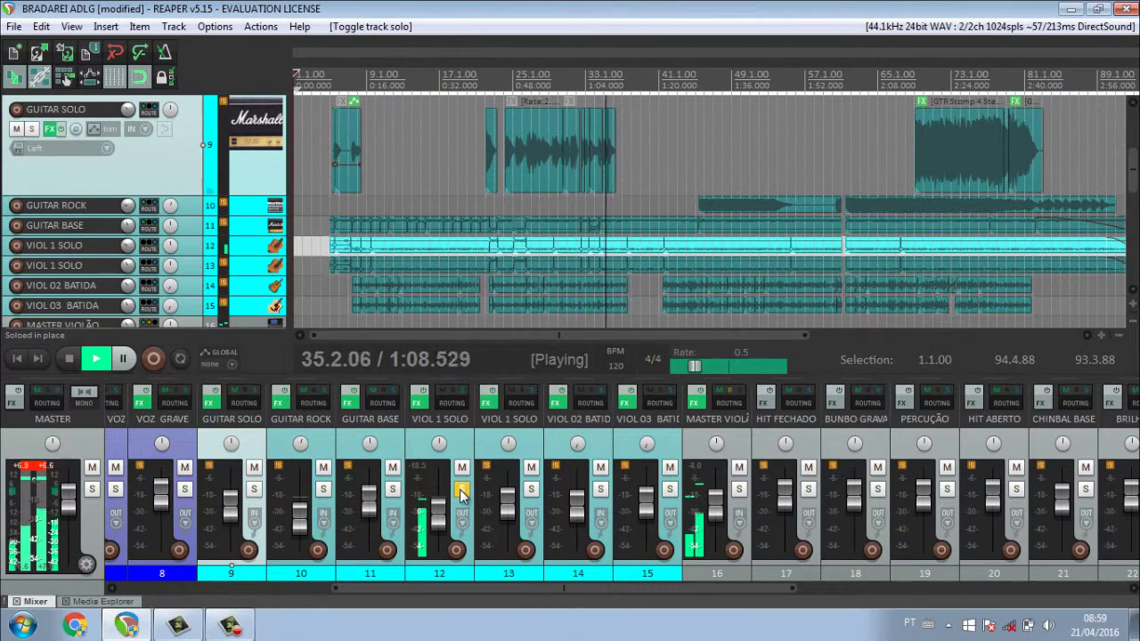
left_click(463, 490)
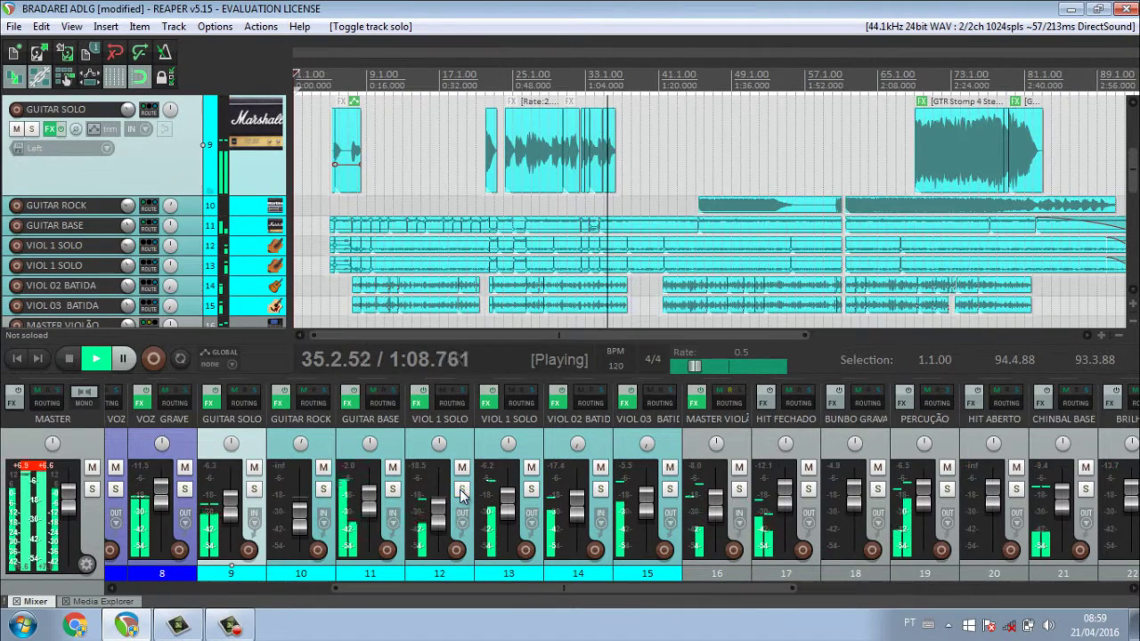
Solo VIOL 02 BATIDA, inspect its L1 limiter, ReaXcomp and ReaEQ effects, and unsolo it.
left_click(602, 491)
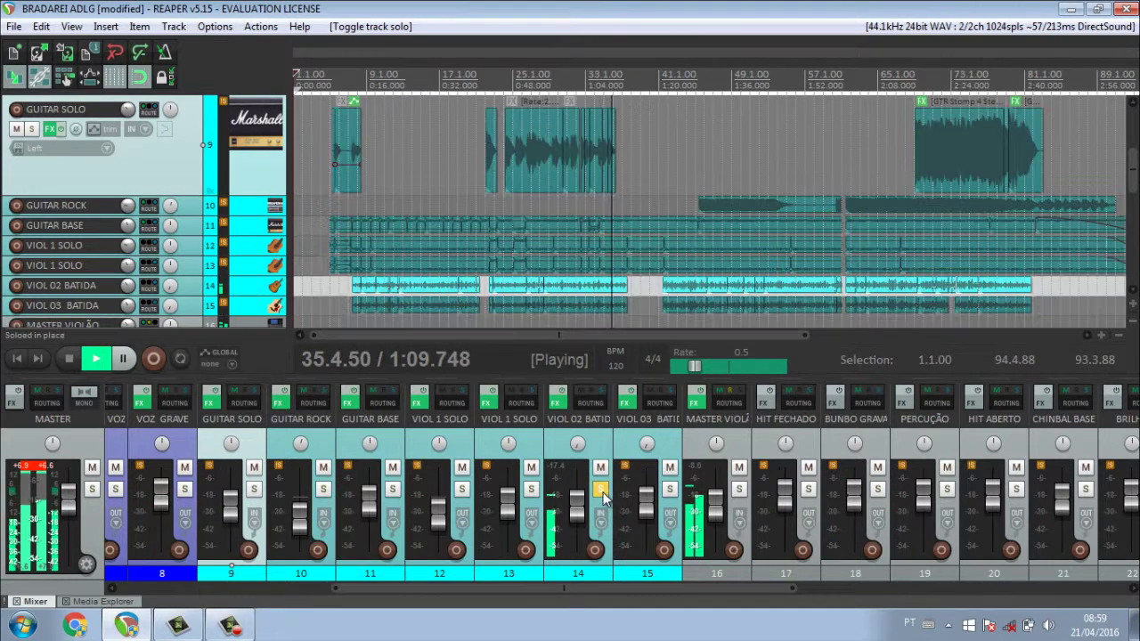
left_click(559, 402)
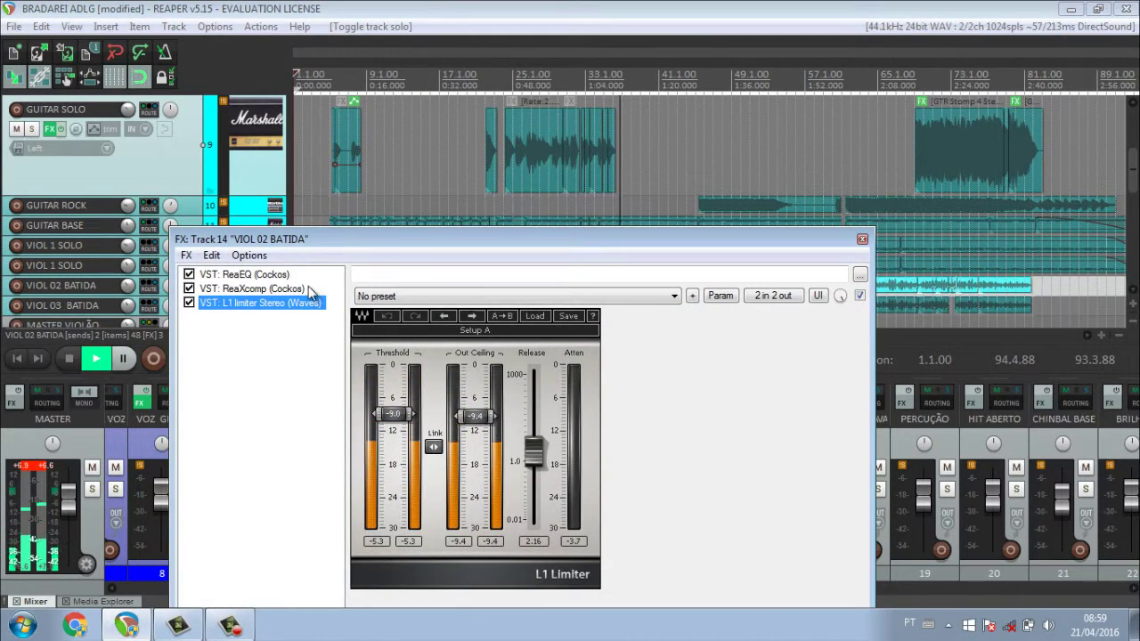
left_click(308, 288)
left_click(258, 274)
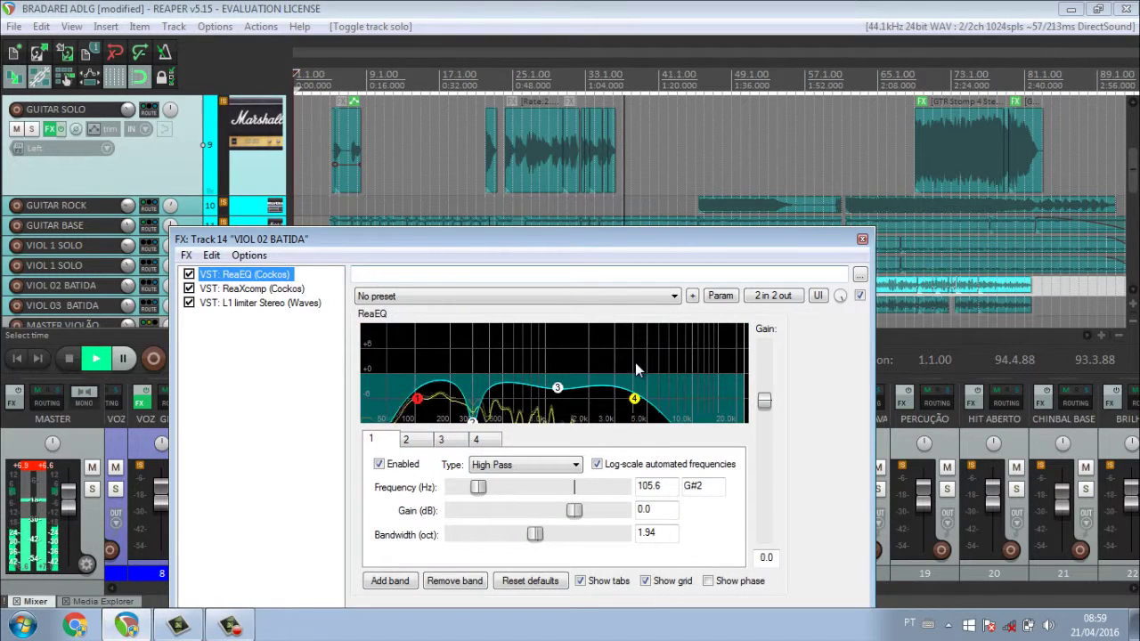
left_click(864, 239)
left_click(601, 493)
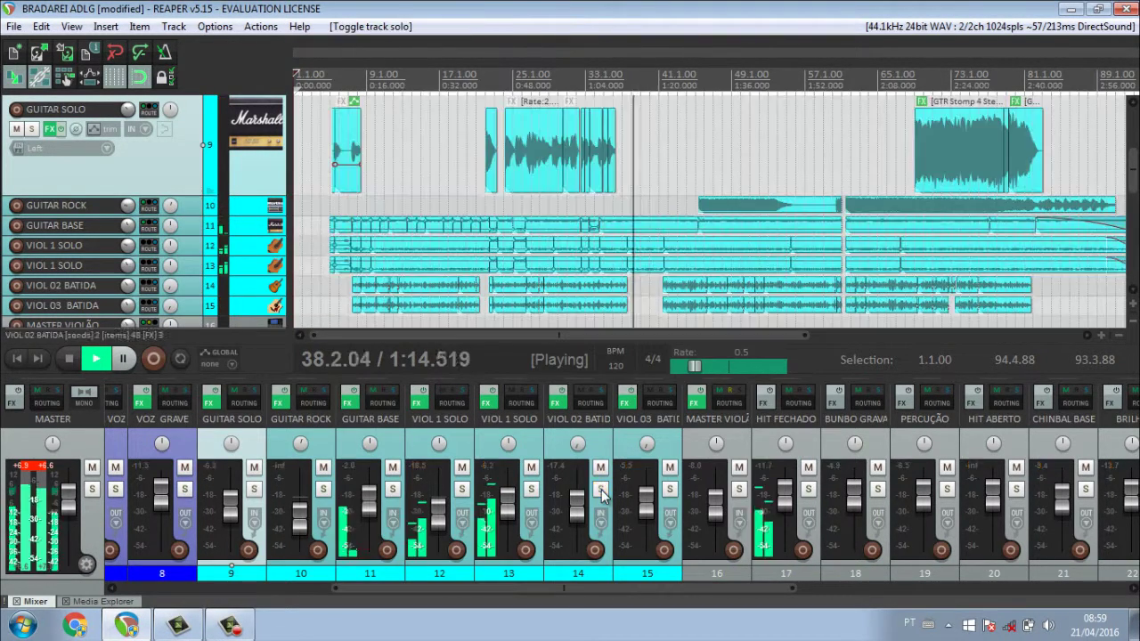
Solo TECLADO 2, add and remove TECLADO BASE's solo to compare the keyboards, and return to the full mix.
left_click_drag(508, 584, 263, 571)
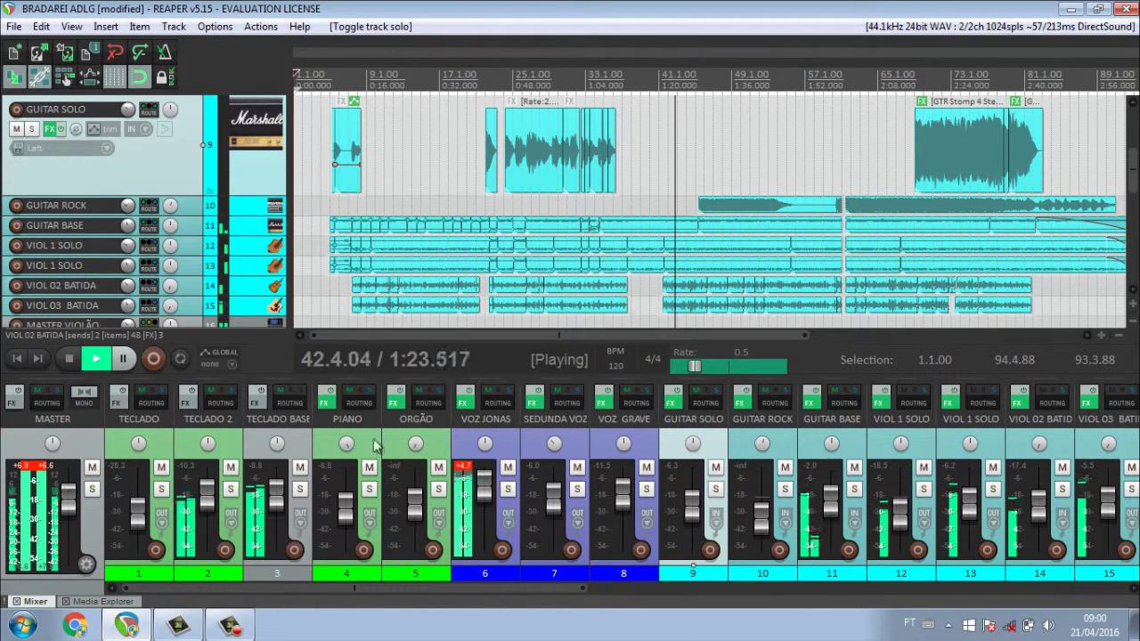
left_click(231, 490)
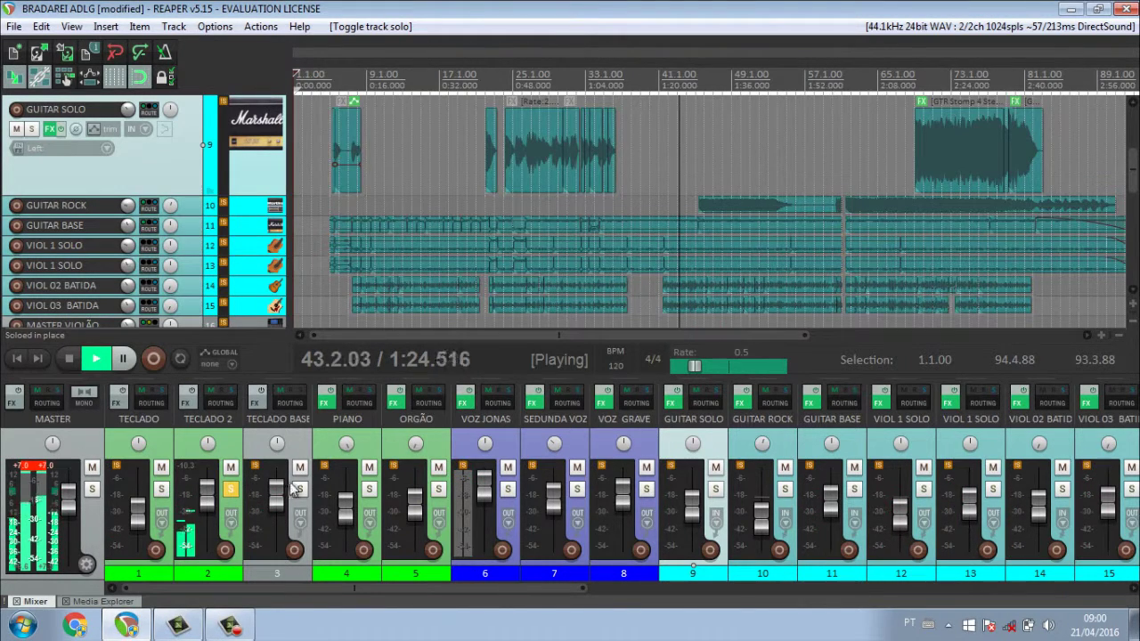
left_click(300, 490)
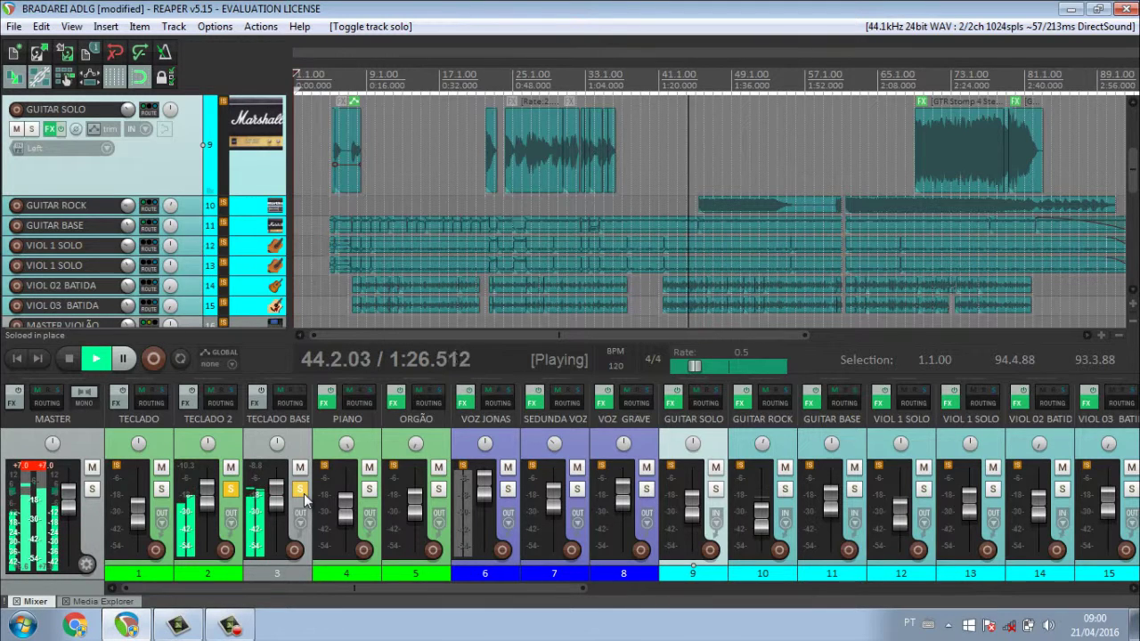
left_click(301, 491)
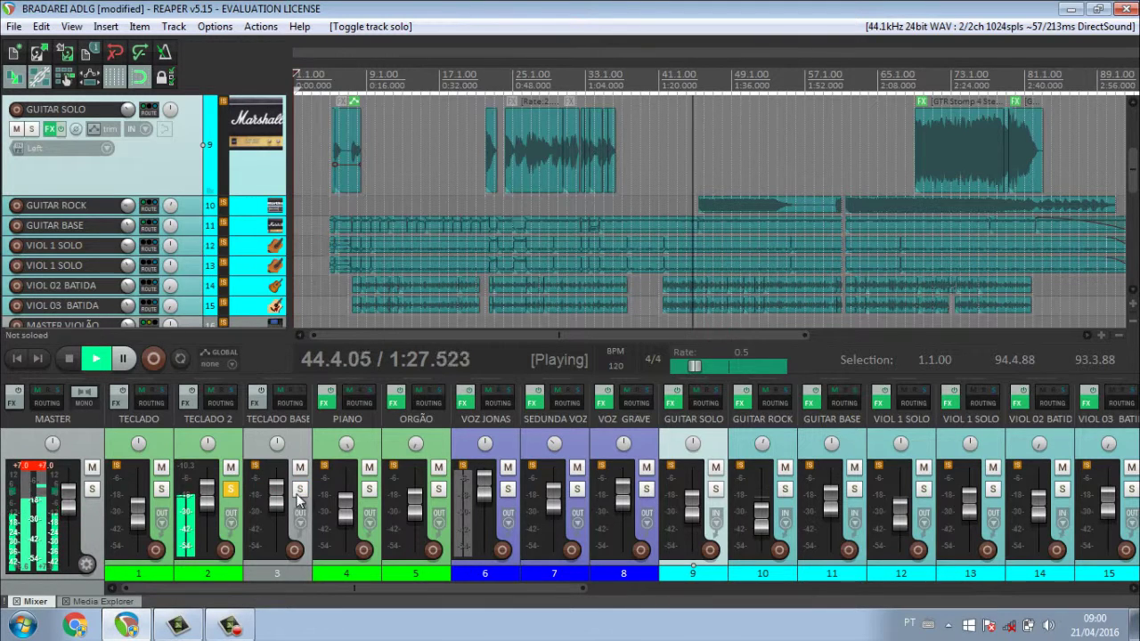
left_click(231, 490)
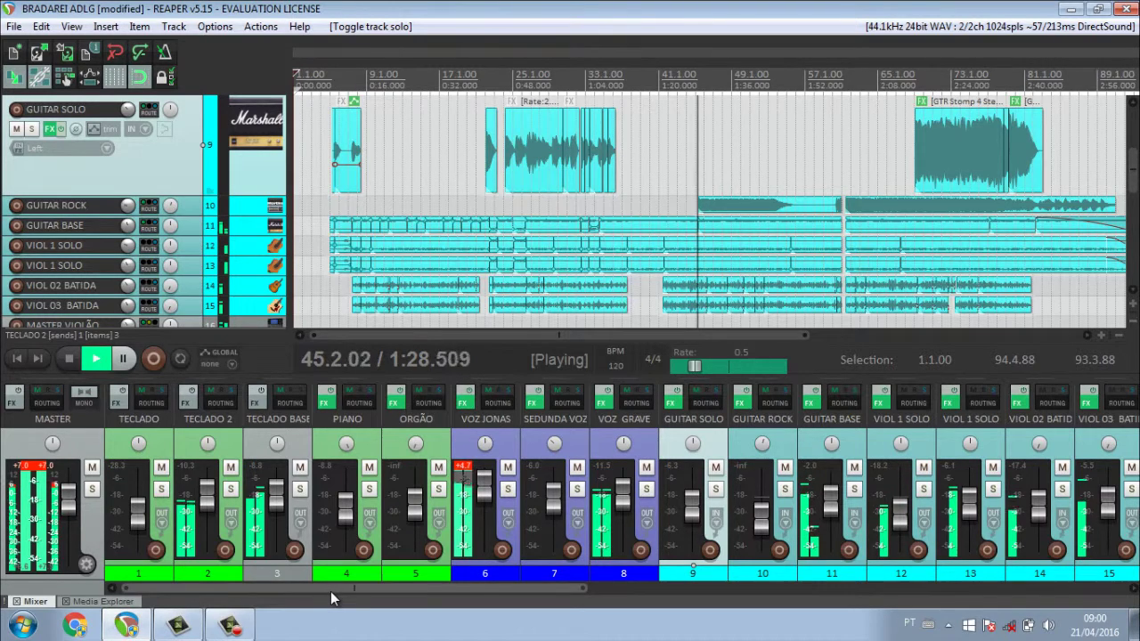
Look over the song's tracks in both the mixer and the arrangement, from the keyboards through percussion and bass to the reverb tracks.
left_click_drag(330, 591, 370, 600)
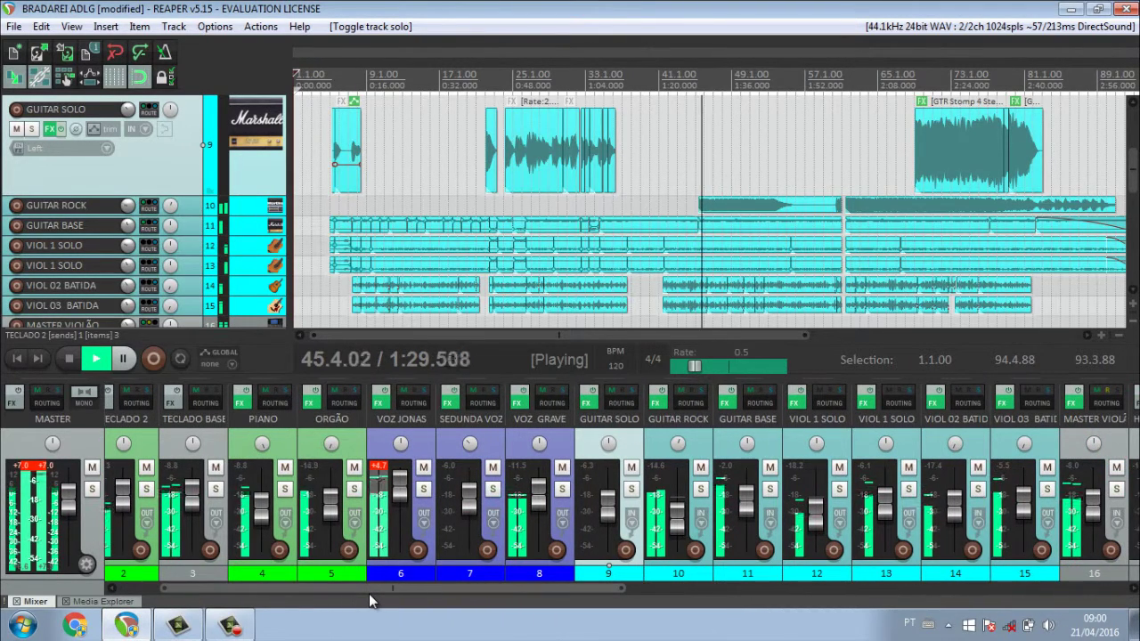
left_click_drag(372, 594, 551, 593)
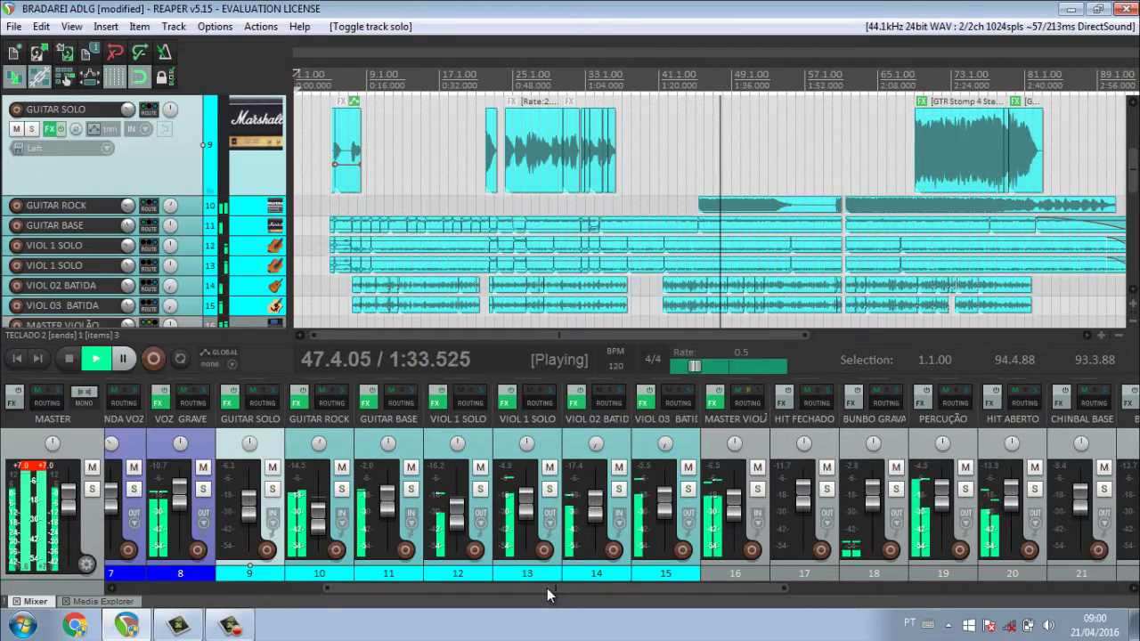
left_click_drag(598, 583, 668, 592)
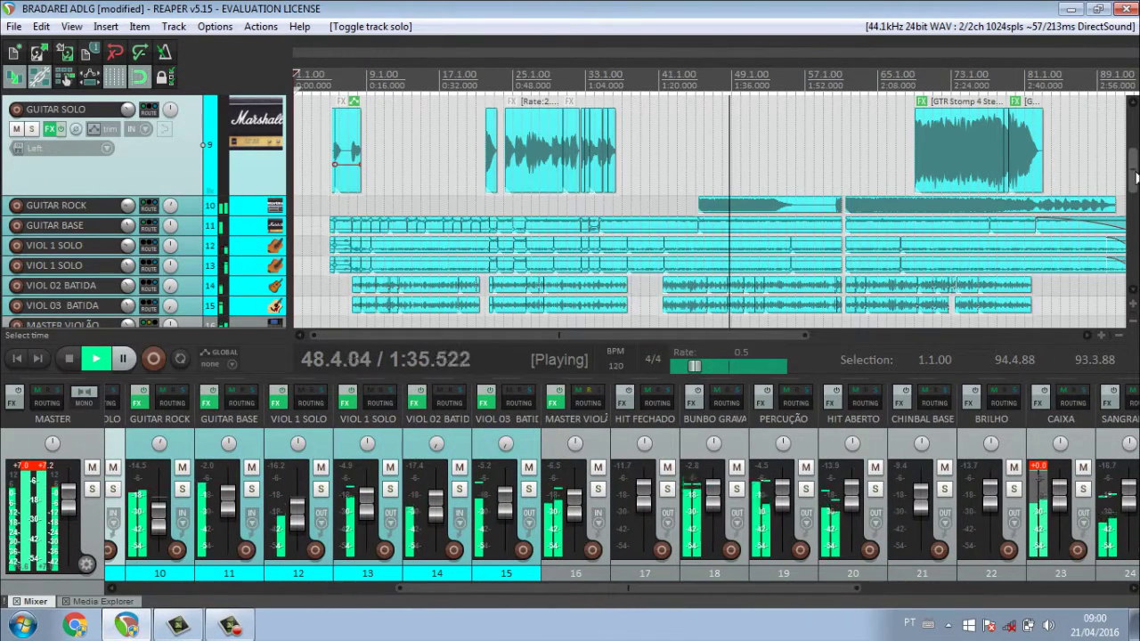
left_click_drag(1135, 171, 1135, 141)
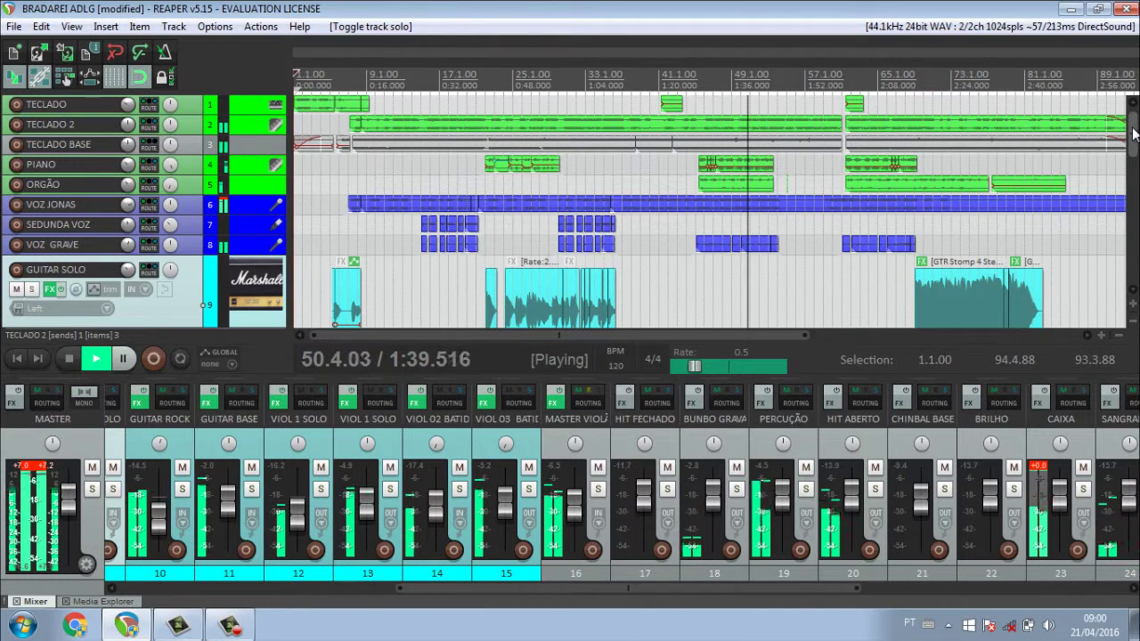
left_click_drag(1135, 133, 1137, 214)
left_click_drag(1135, 217, 1137, 219)
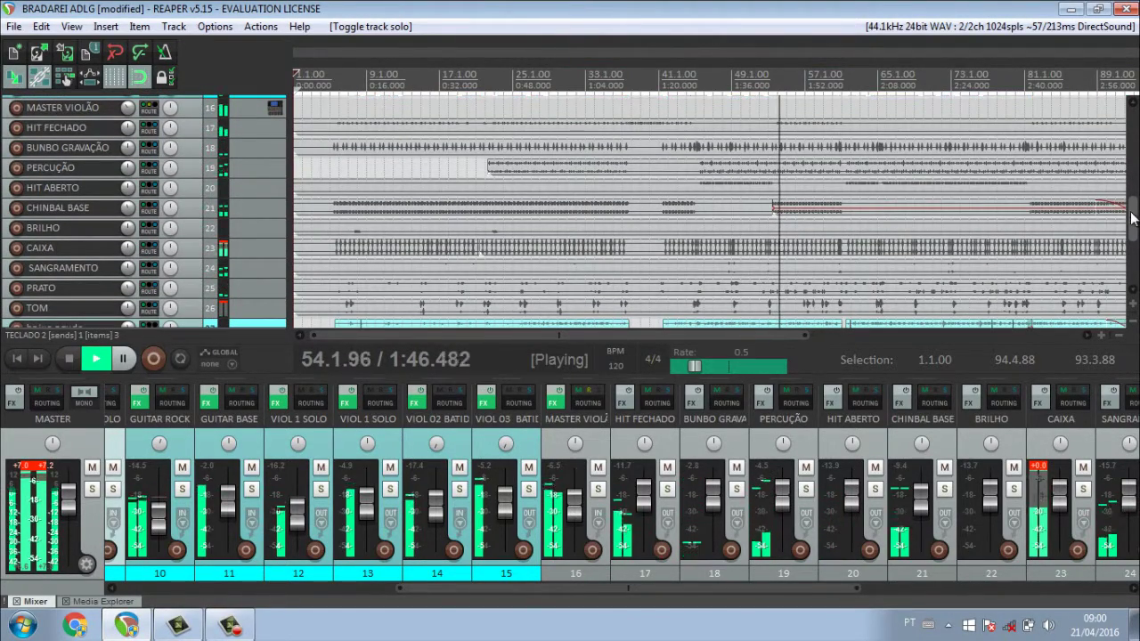
left_click_drag(1133, 218, 1132, 223)
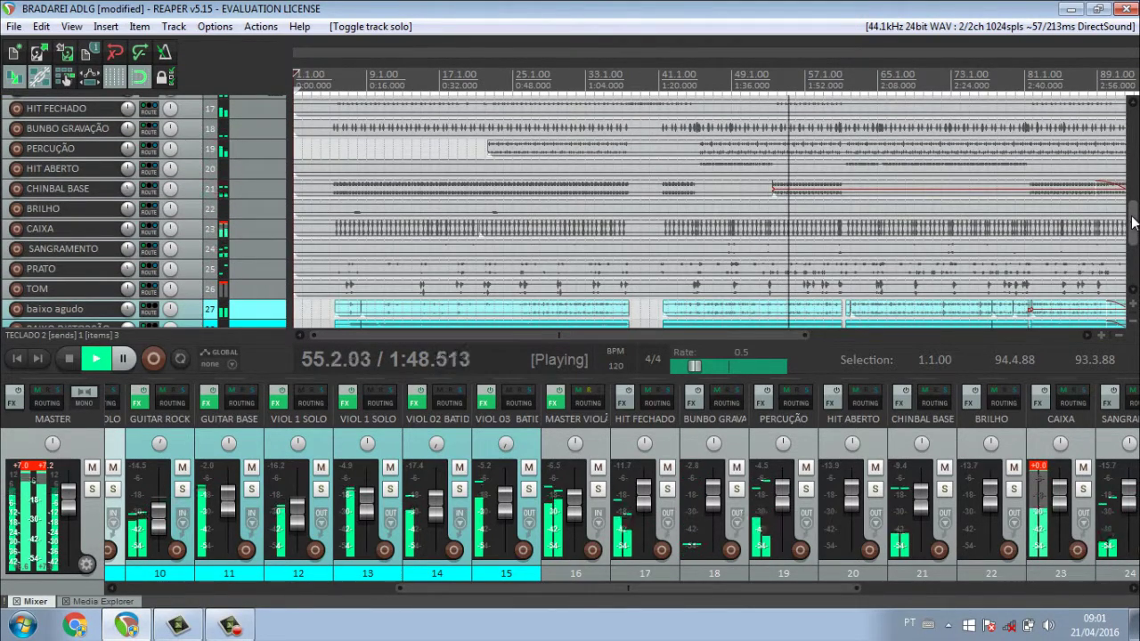
mouse_move(1133, 222)
left_mouse_down()
mouse_move(1136, 249)
mouse_move(1134, 233)
left_mouse_up()
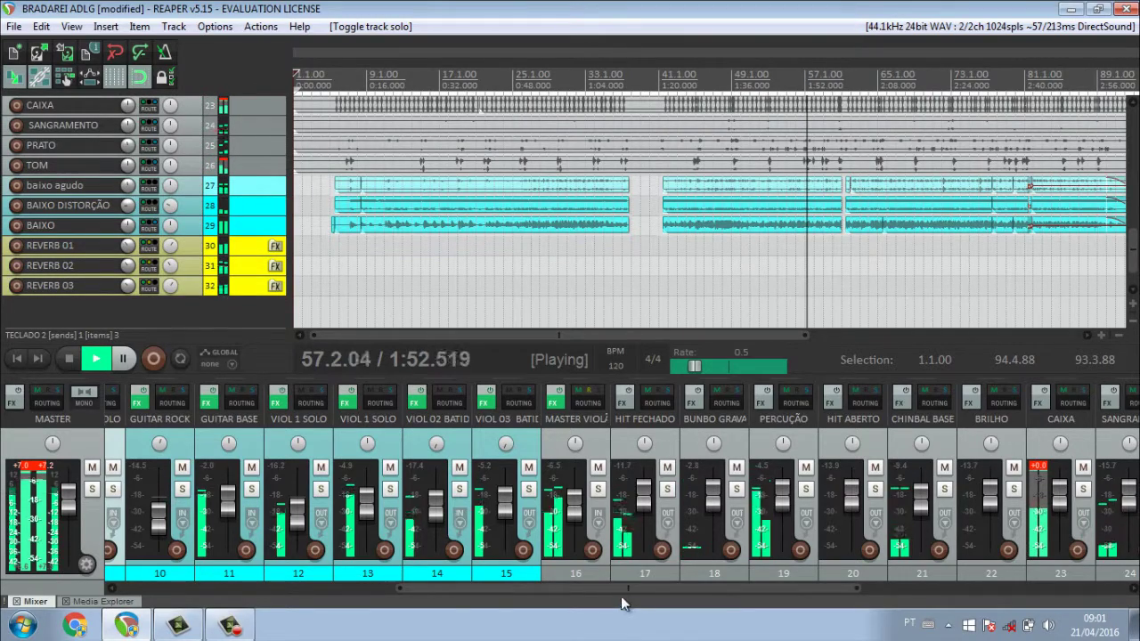
Open the TrueVerb effect on REVERB 01 and set its reverb balance to 4.8 and decay time to 1.4.
left_click_drag(619, 590, 888, 587)
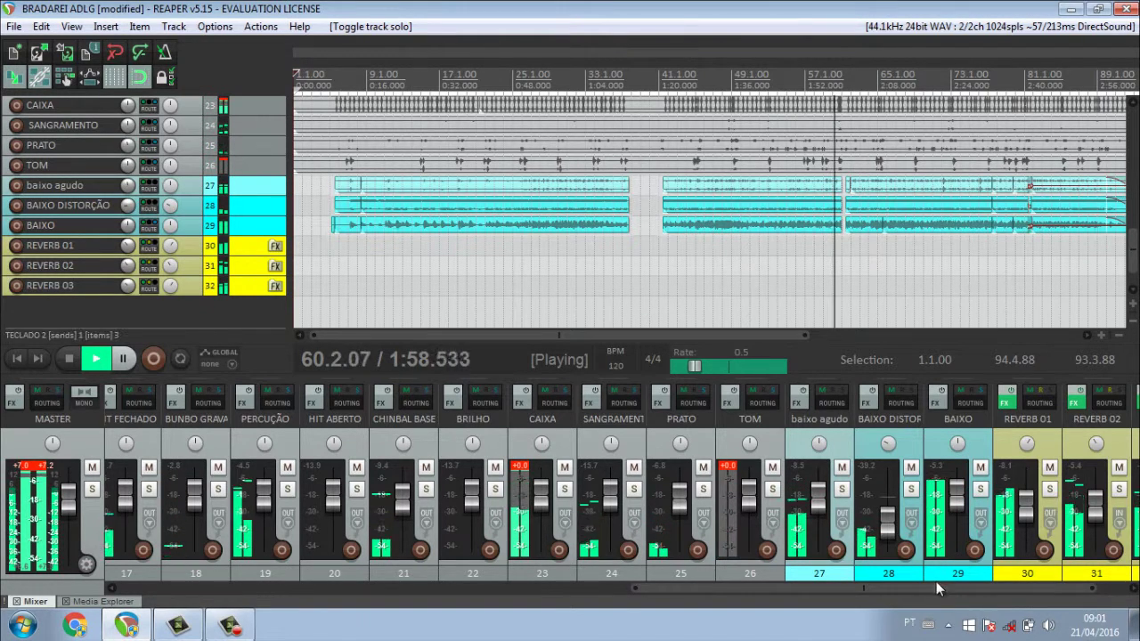
left_click_drag(932, 587, 956, 584)
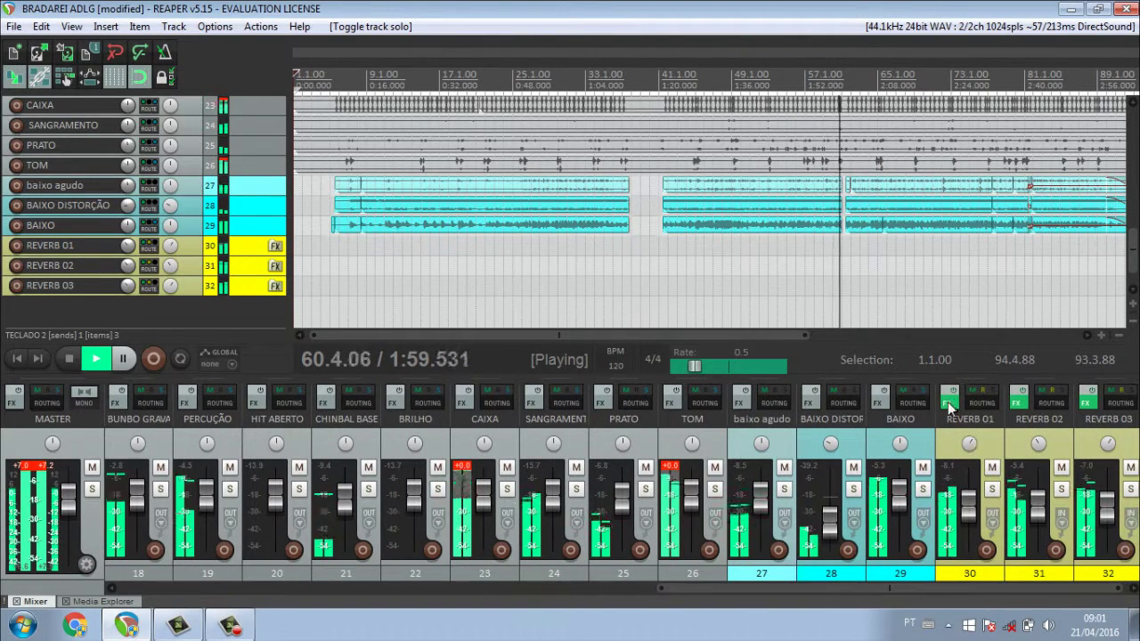
left_click(948, 411)
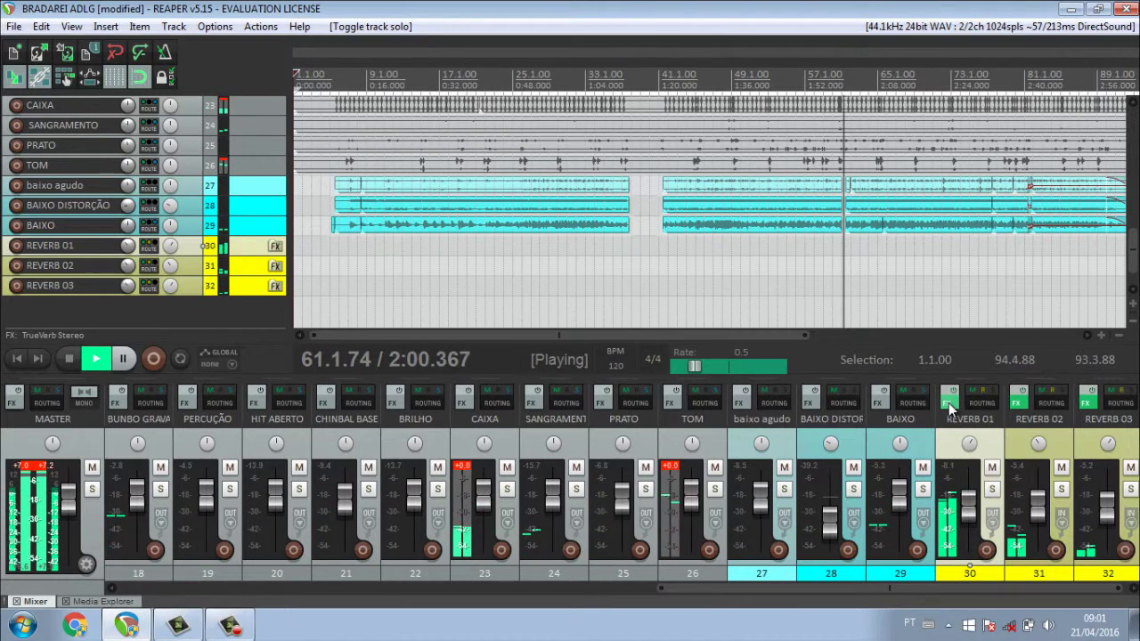
left_click(949, 403)
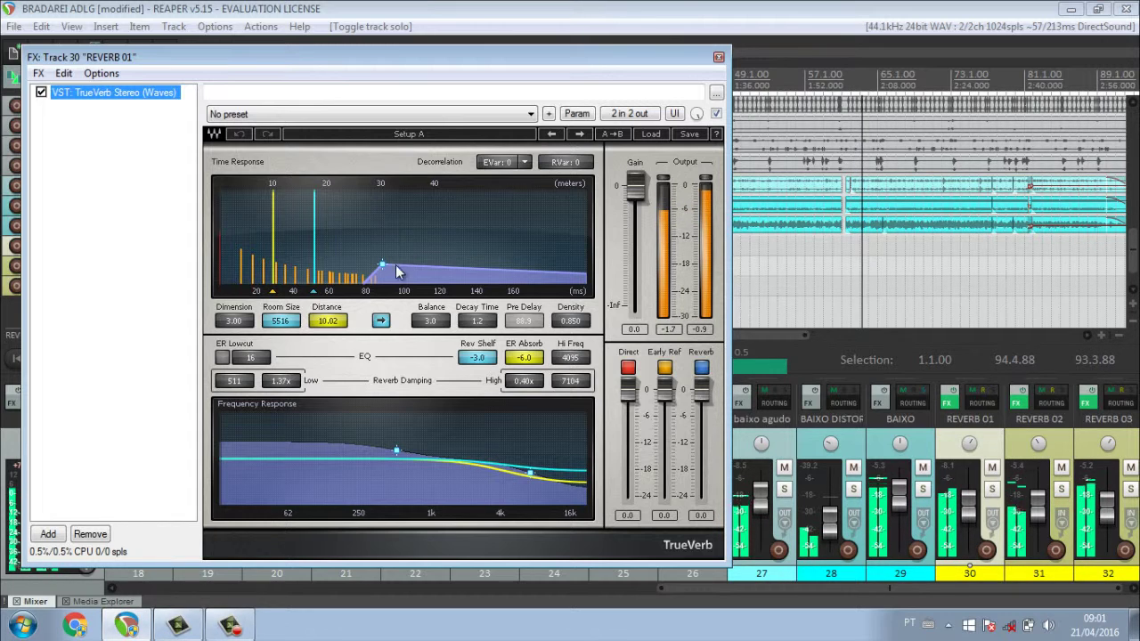
left_click_drag(382, 269, 381, 258)
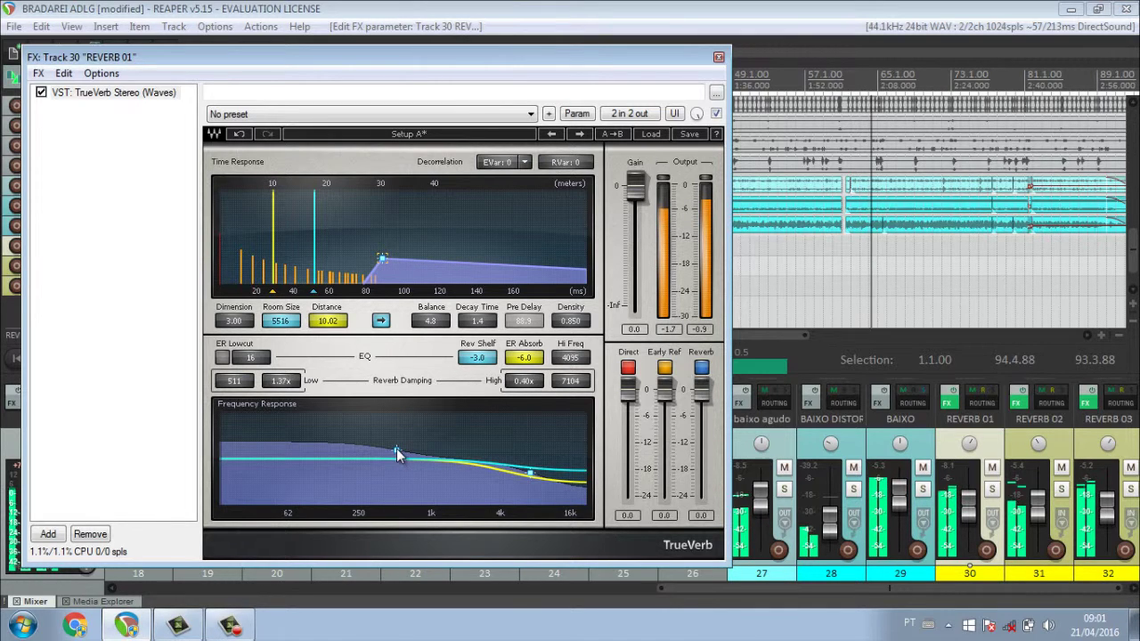
Set REVERB 01's reverb damping to 1.42x at 525 for lows and 0.36x at 6995 for highs, and close its effects window.
left_click_drag(397, 448, 398, 447)
left_click_drag(527, 477, 529, 477)
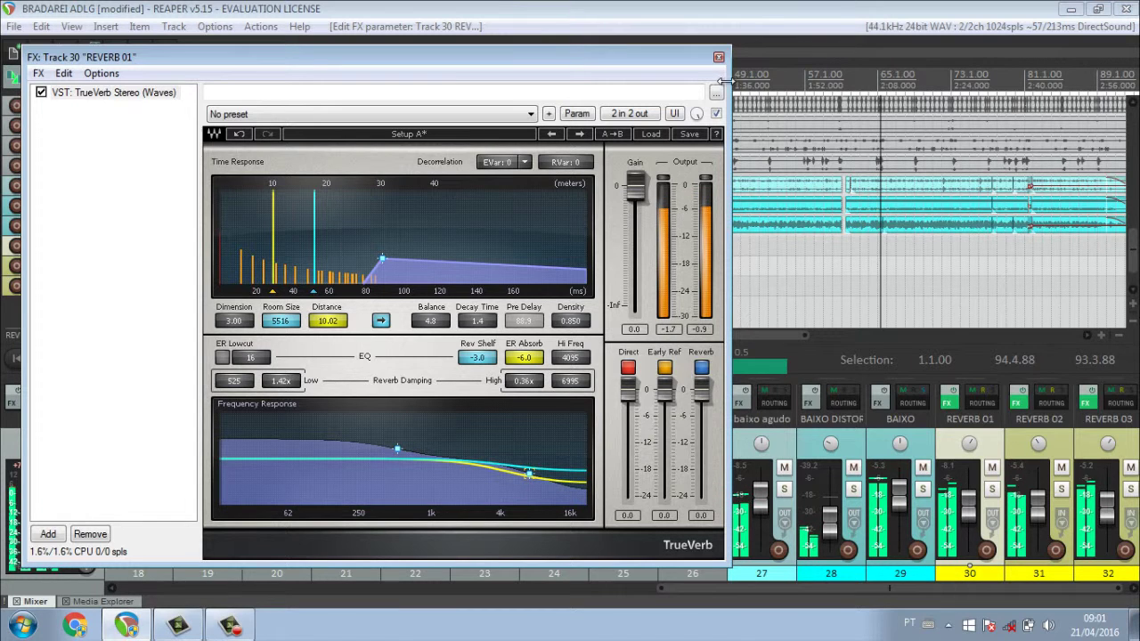
left_click(720, 59)
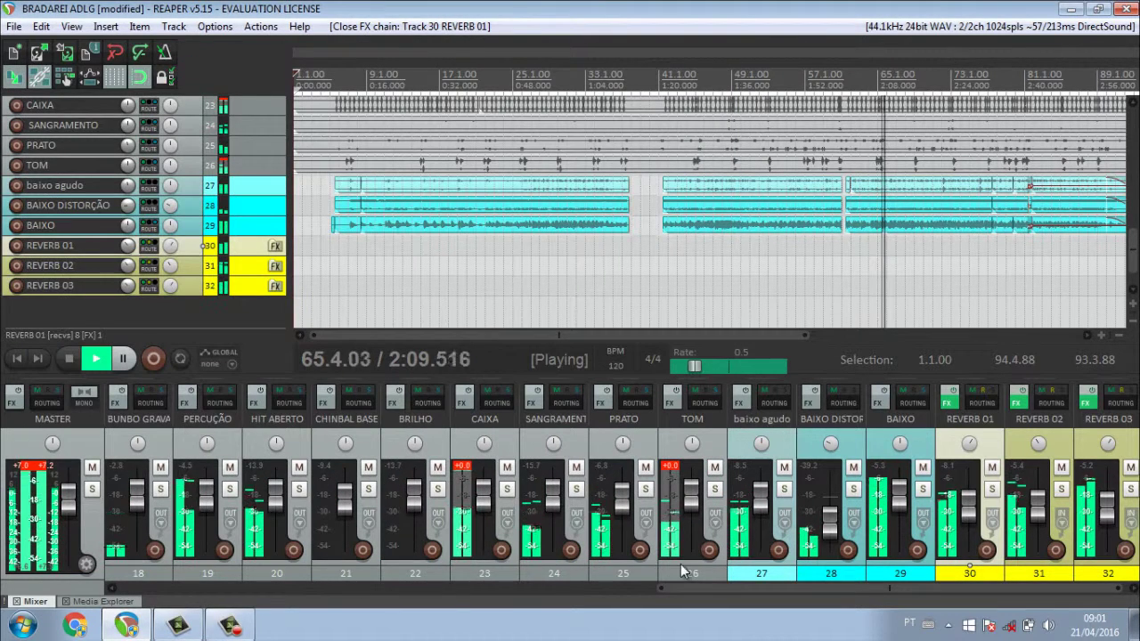
Lower the Reverb level to -5.7 in the TrueVerb effect on REVERB 03 and close its effects window.
left_click(1089, 404)
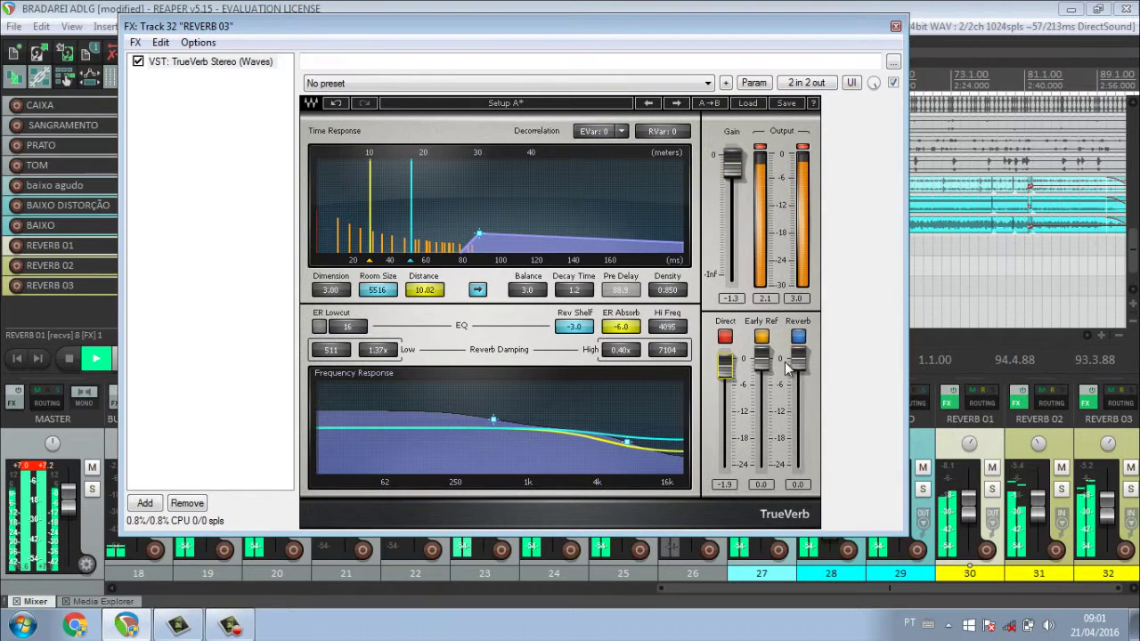
left_click_drag(800, 366, 803, 447)
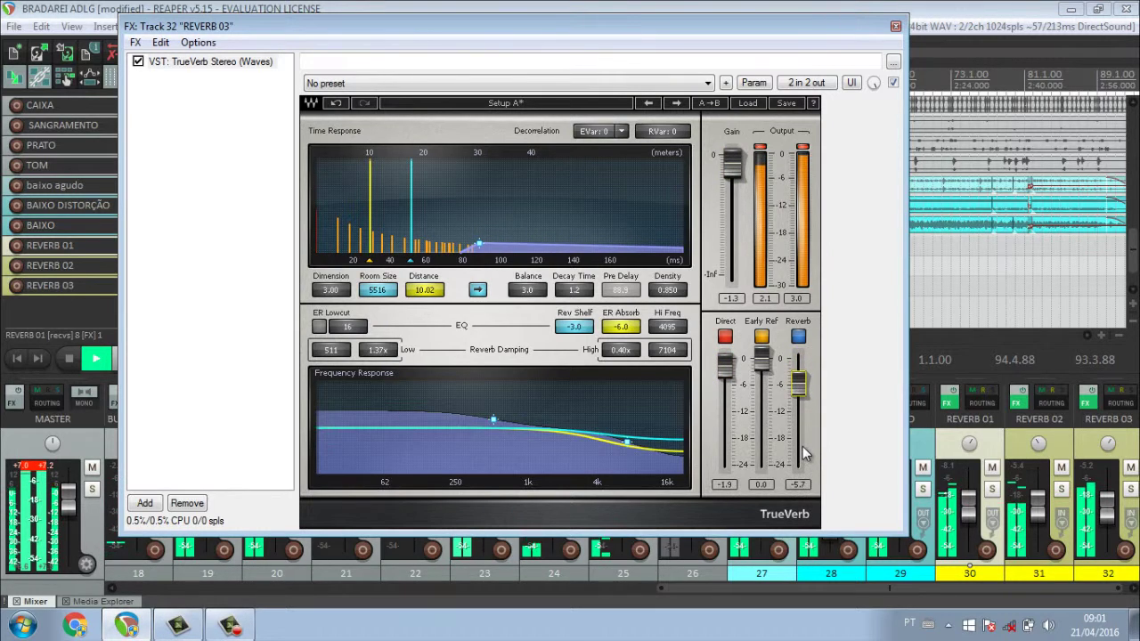
left_click(896, 27)
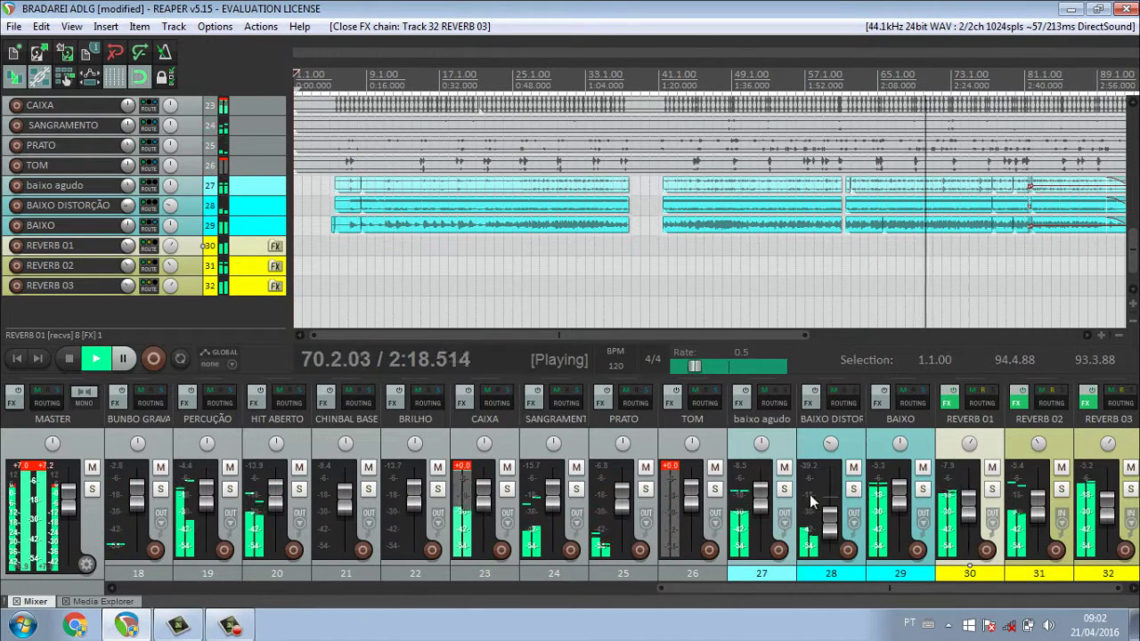
Listen to the bass tracks BAIXO, BAIXO DISTORÇÃO and baixo agudo in solo, and clear all their solos.
left_click_drag(787, 588, 683, 584)
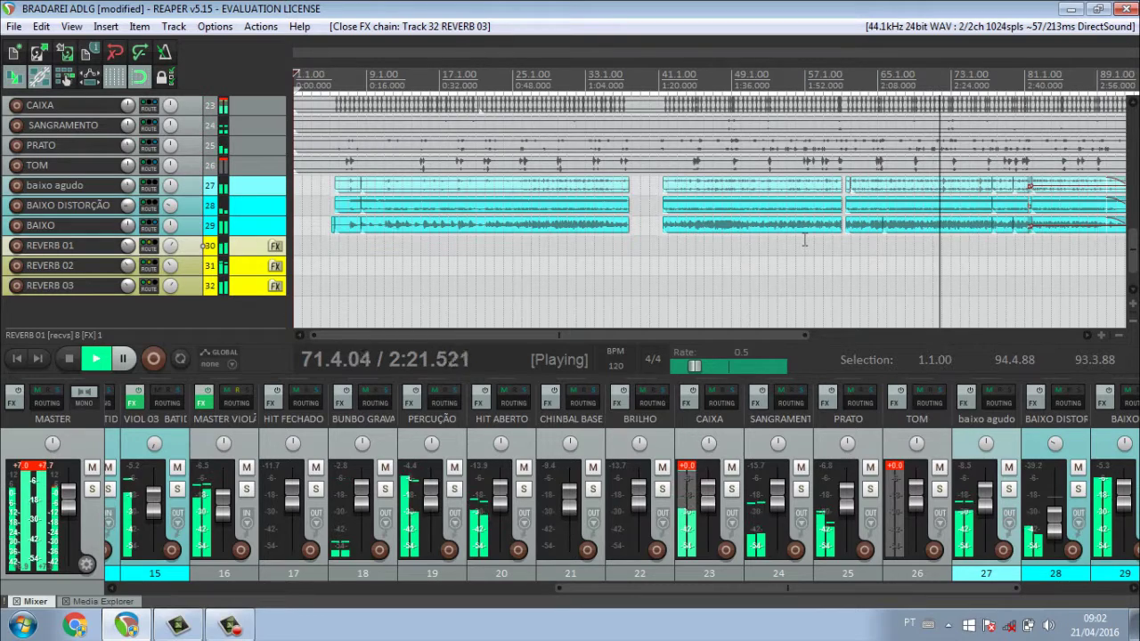
left_click_drag(722, 332, 826, 353)
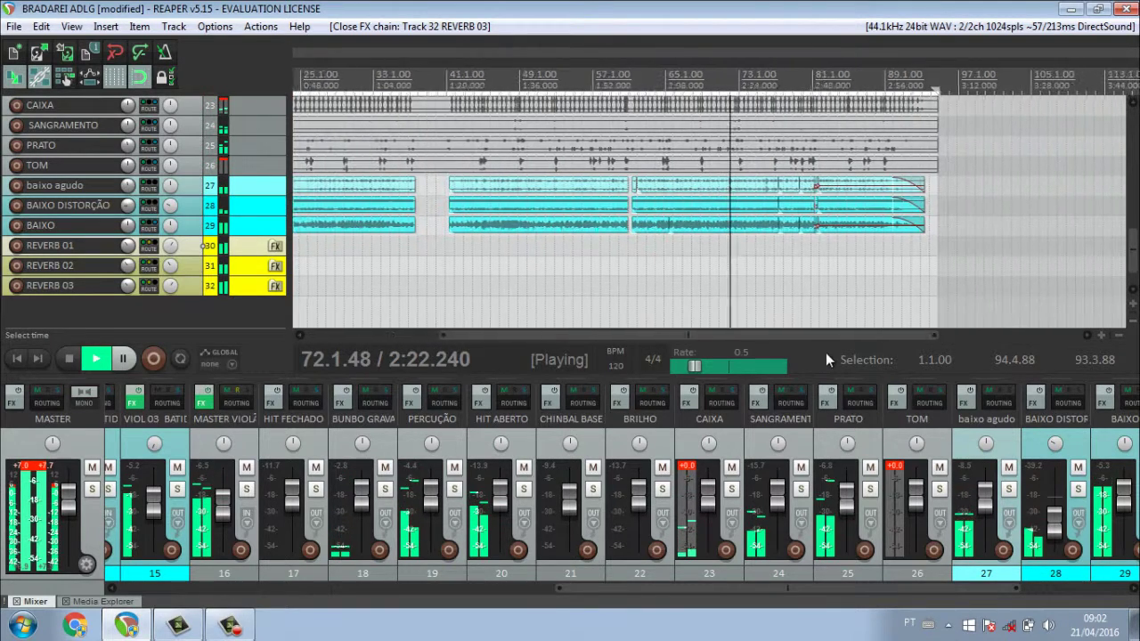
left_click_drag(1132, 263, 1131, 157)
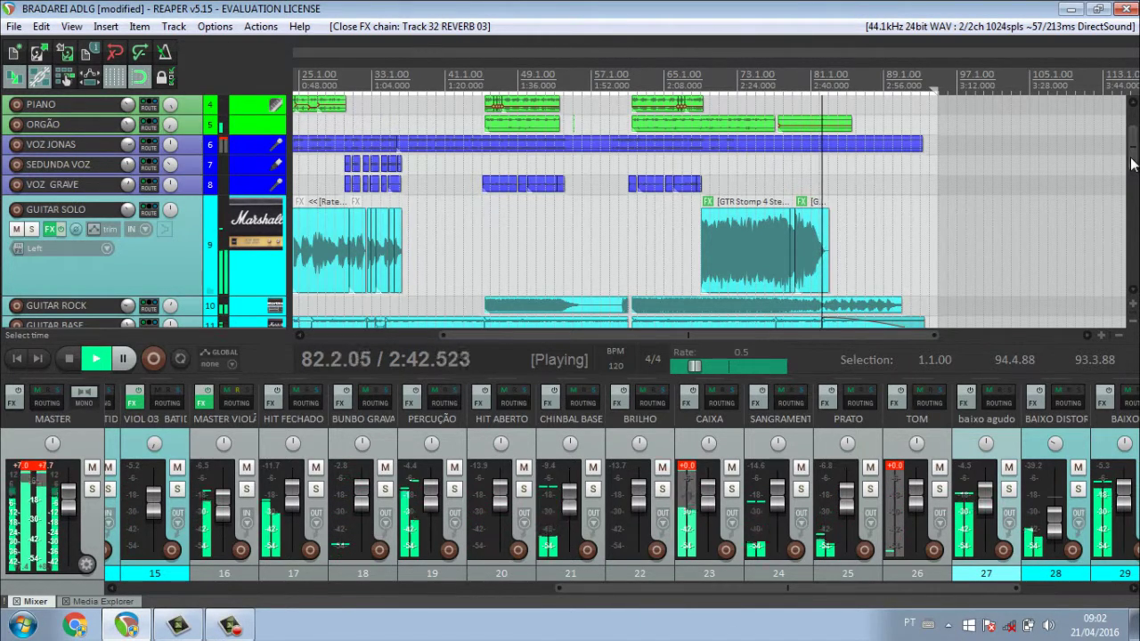
scroll(987, 253, "down", 3)
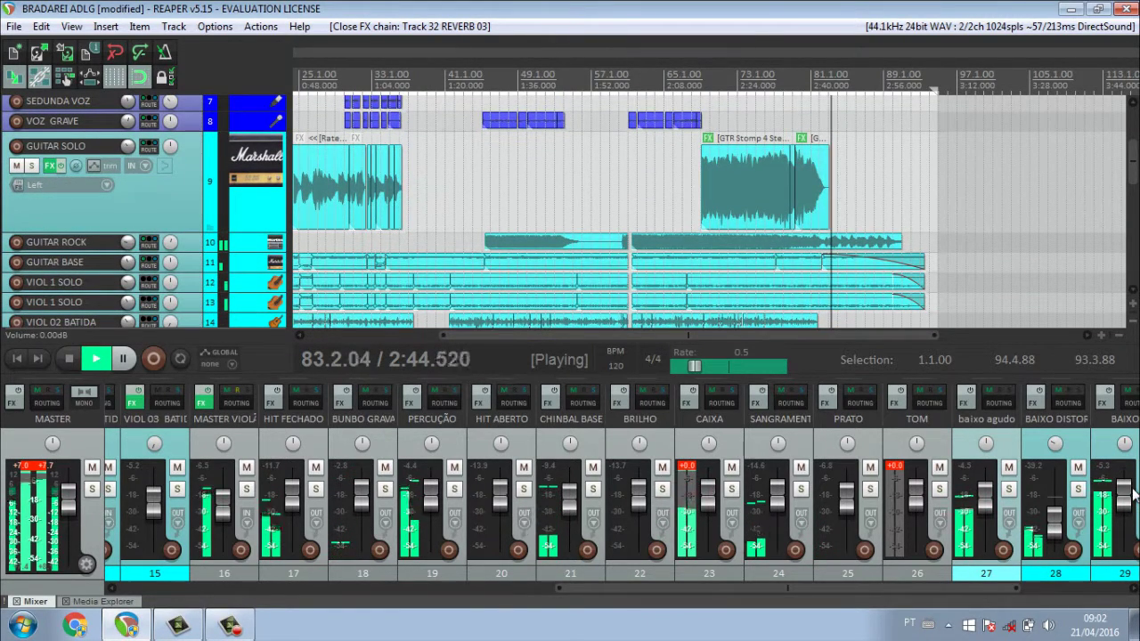
key("F6")
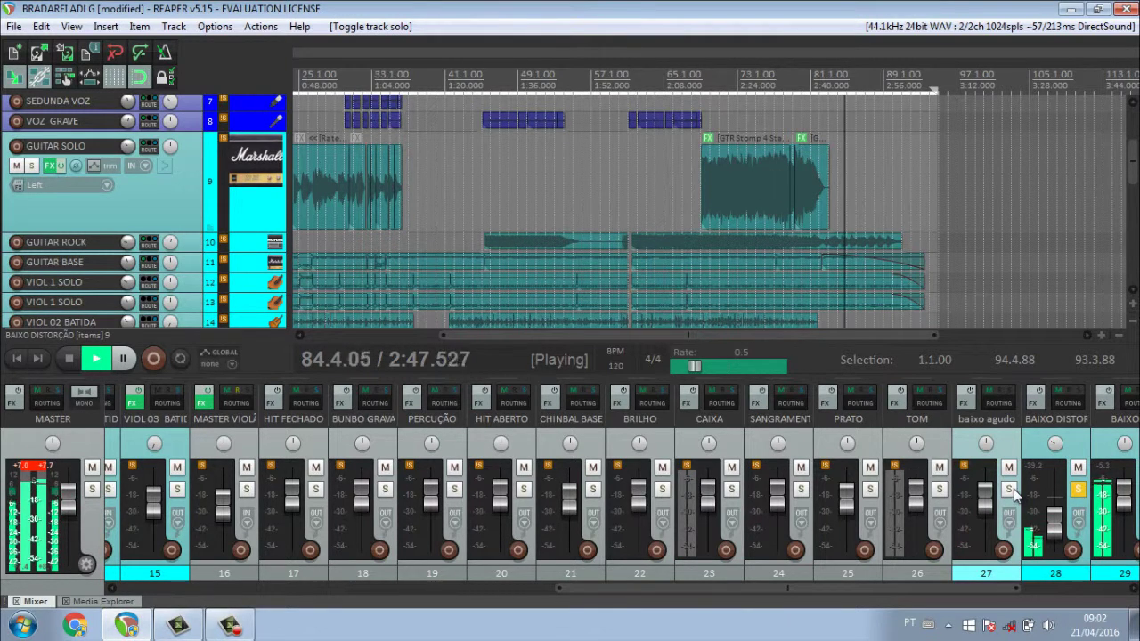
left_click(1013, 490)
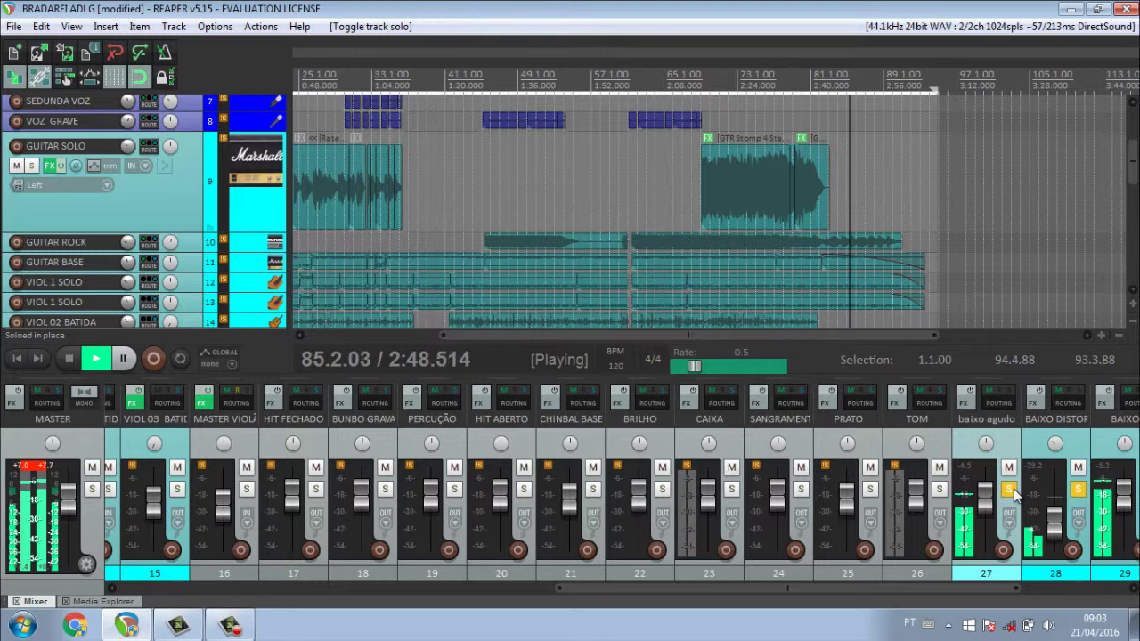
left_click(1011, 492)
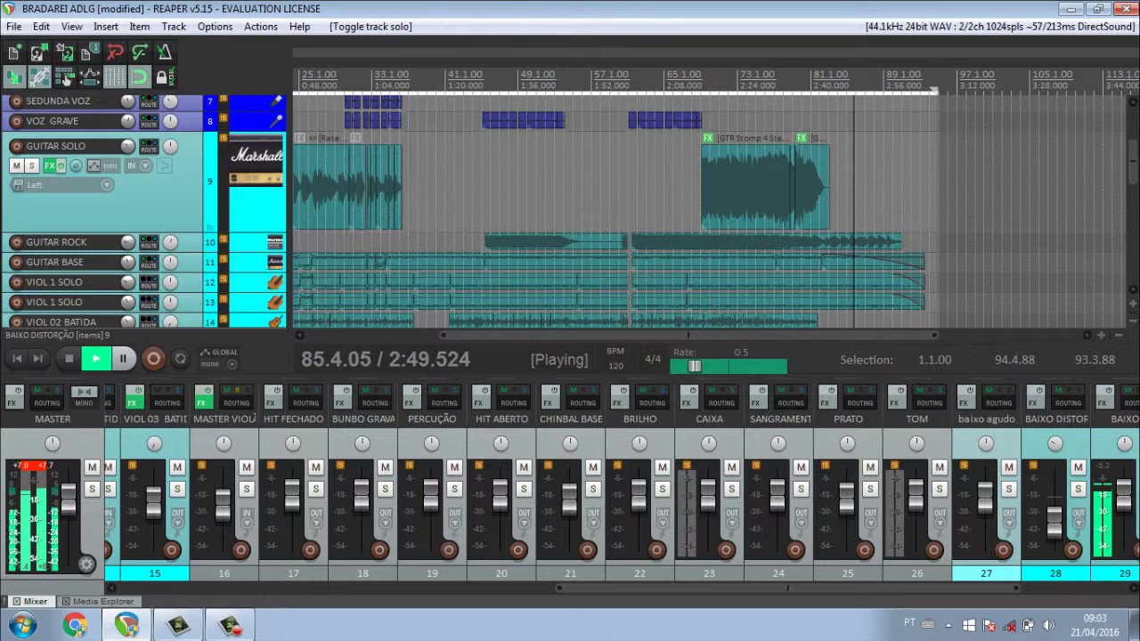
left_click(1136, 489)
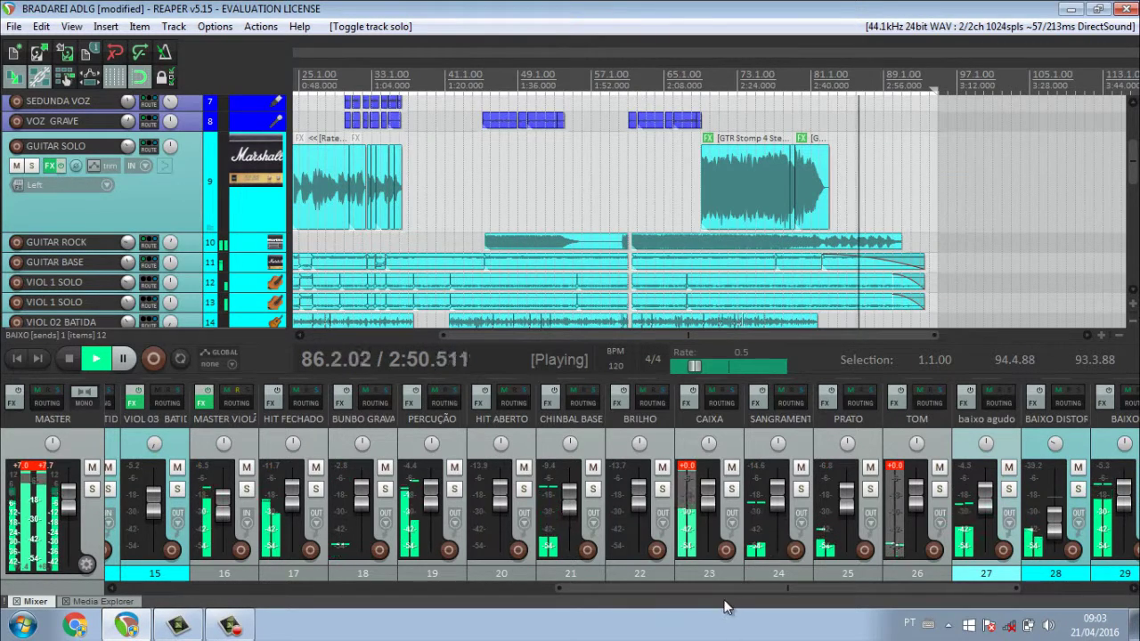
Solo the GUITAR SOLO track and replay it from the start of its GTR Stomp 4 clip.
left_click_drag(719, 589, 774, 589)
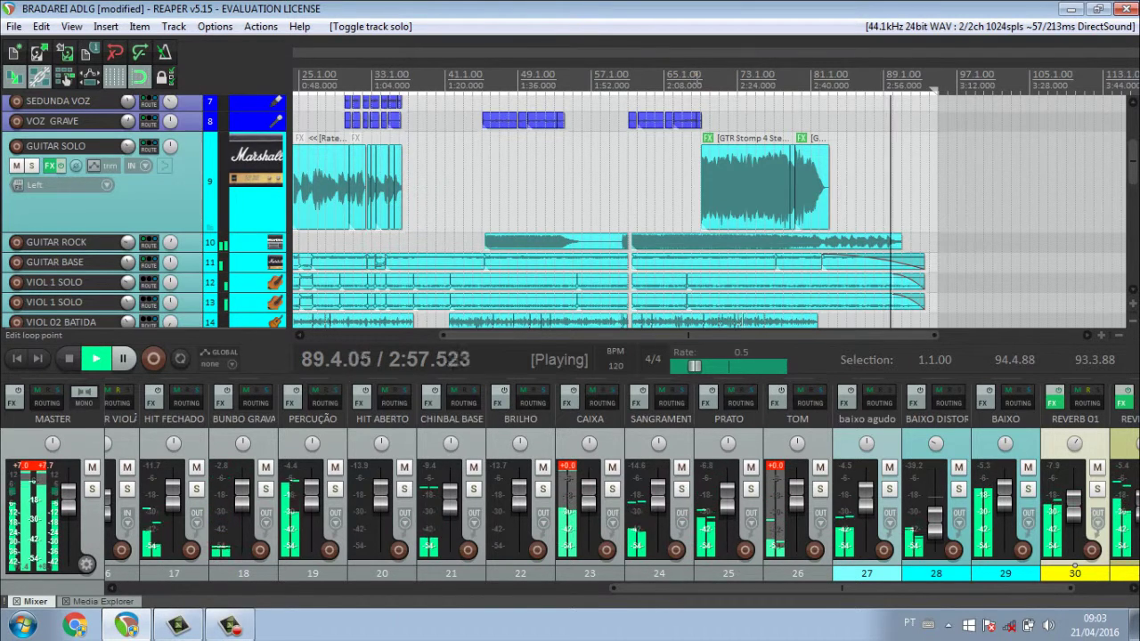
left_click(692, 75)
left_click(701, 75)
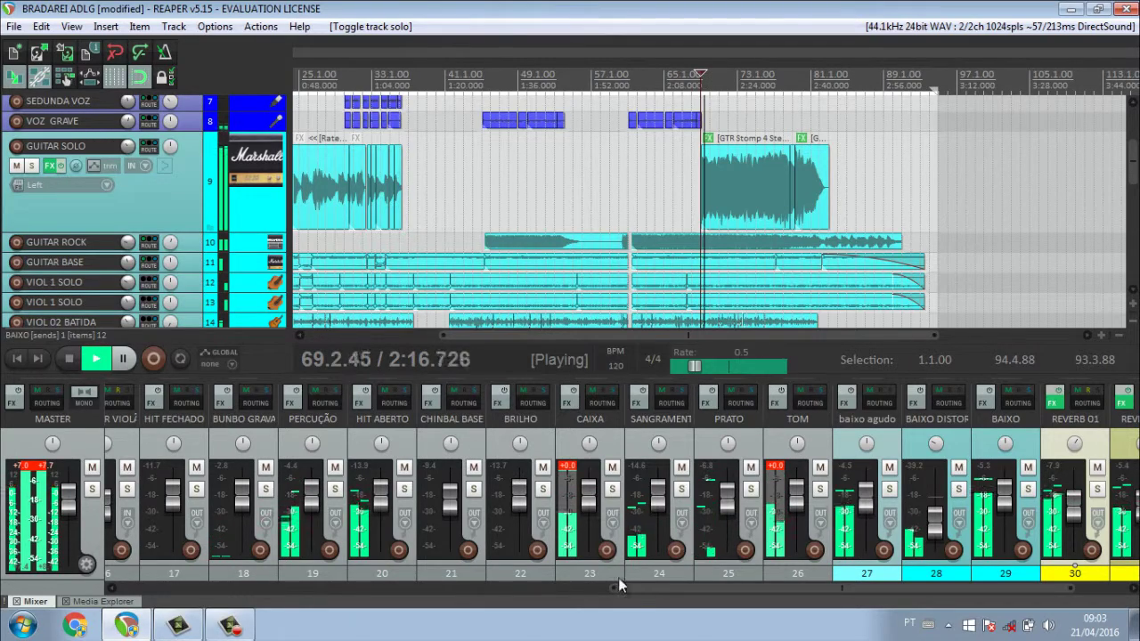
left_click_drag(639, 590, 329, 623)
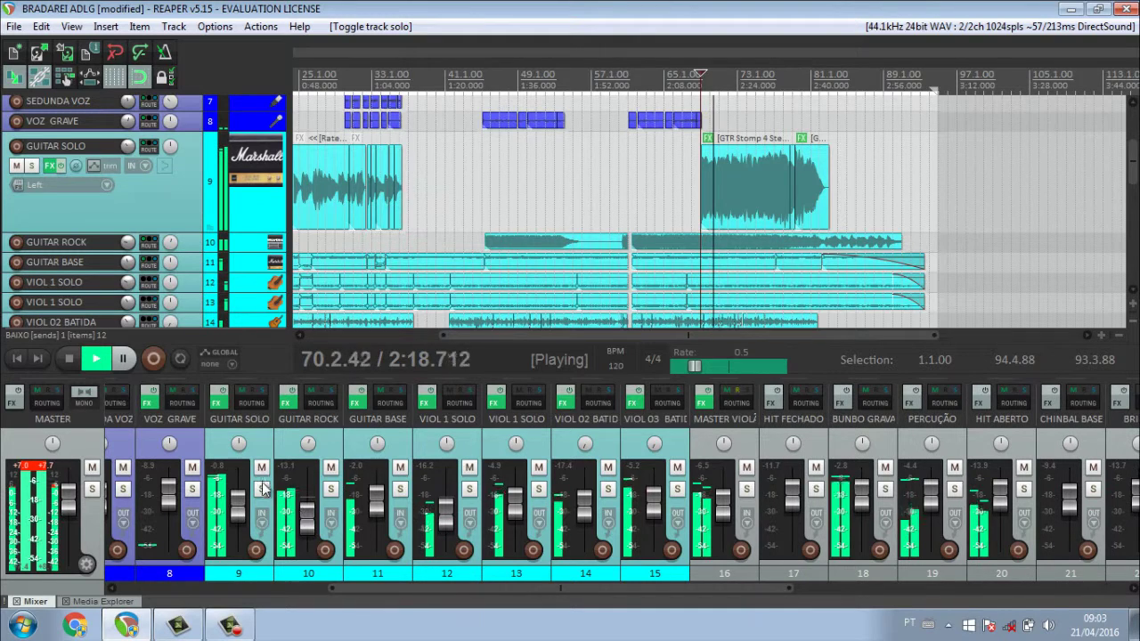
left_click(262, 490)
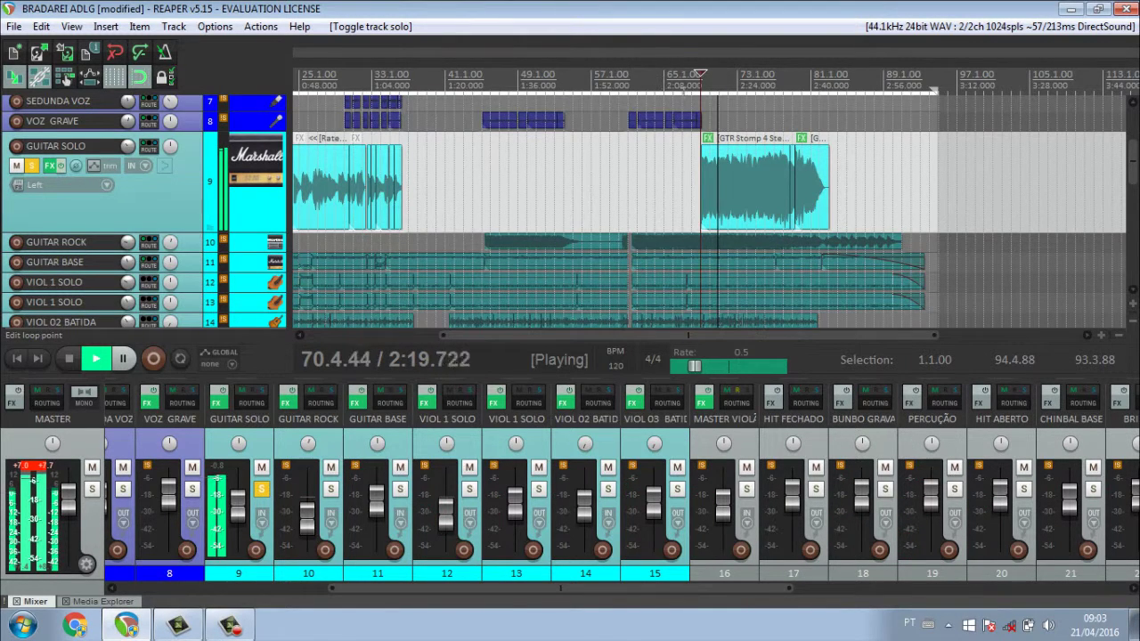
left_click(701, 78)
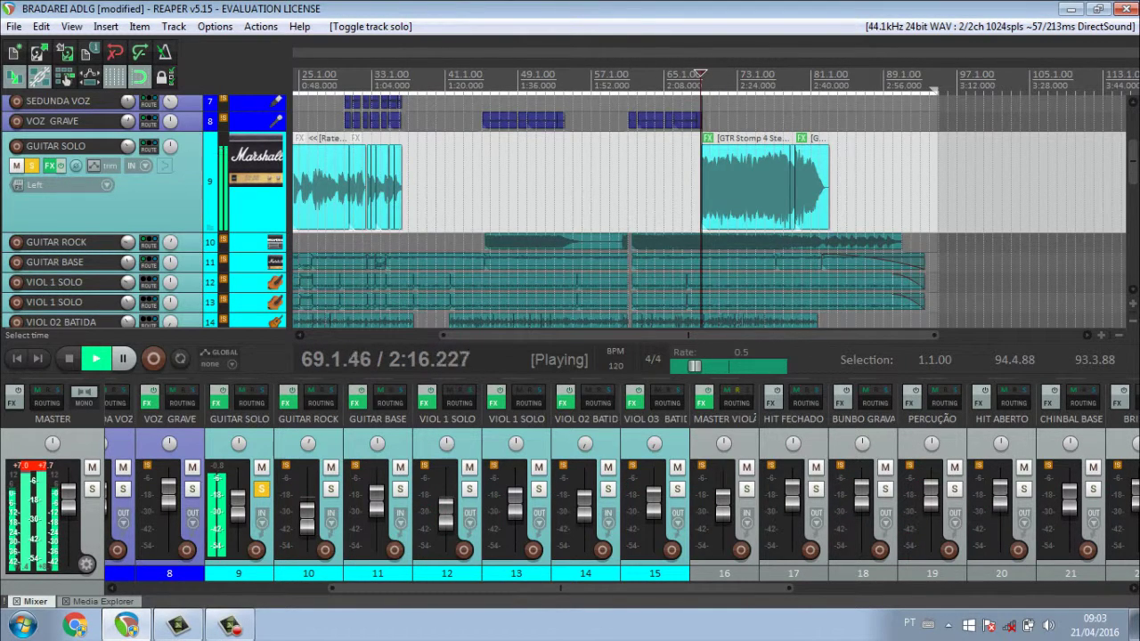
Check the Delay pedal in the GTR Stomp 4 effect on the final GUITAR SOLO section's first clip, and close its effects window.
left_click(710, 138)
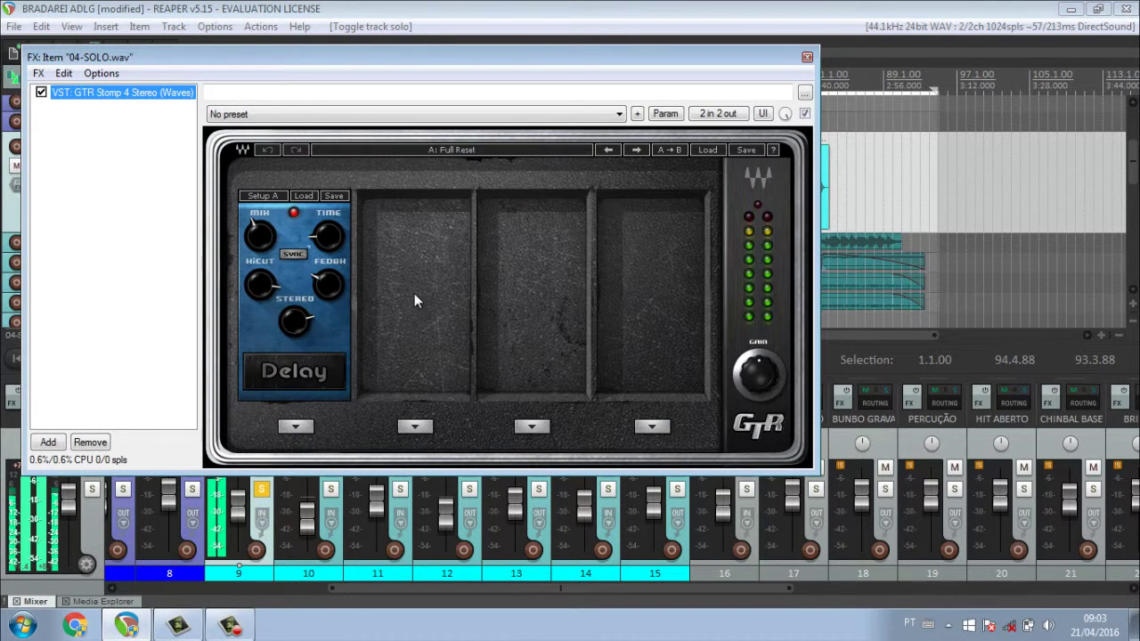
left_click(314, 373)
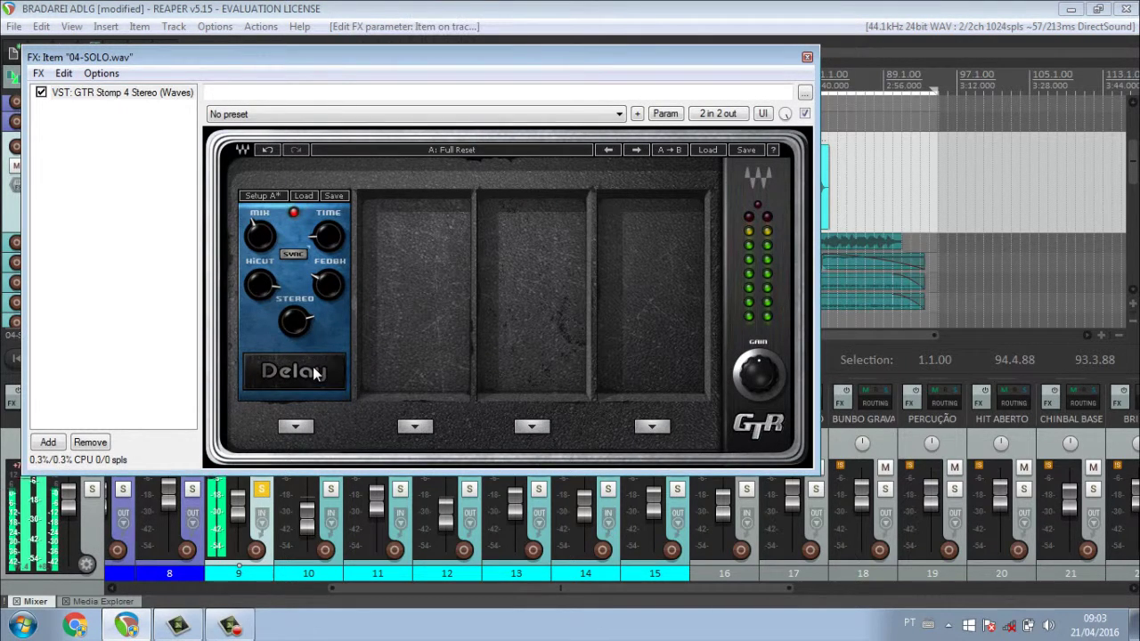
left_click(807, 56)
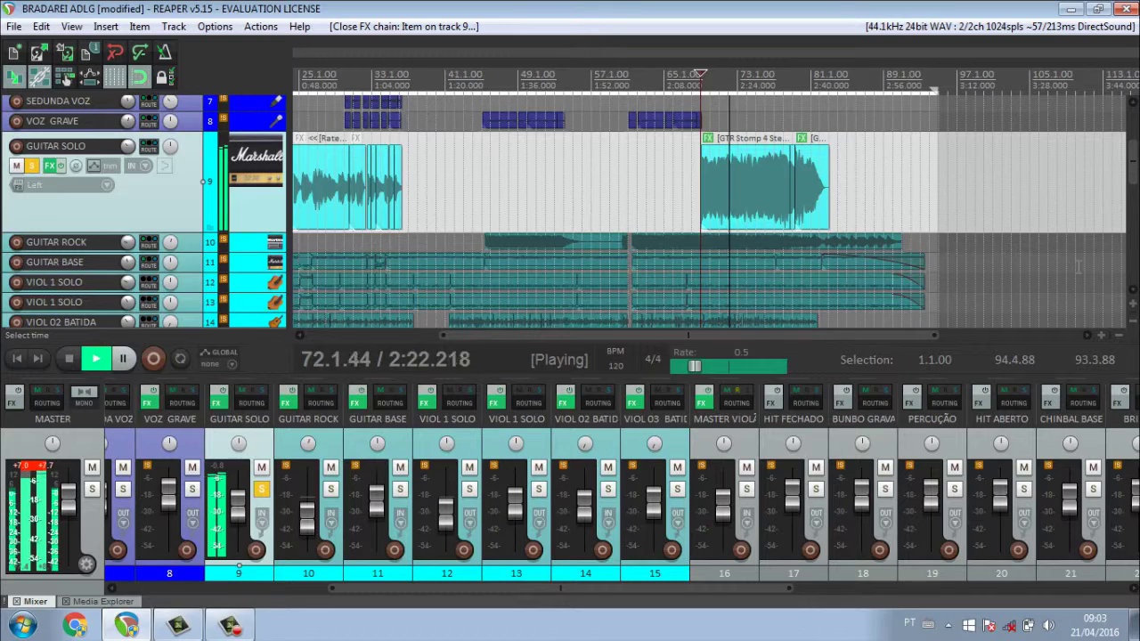
Listen to the closing GUITAR SOLO clips in solo, and clear the track's solo.
left_click(1100, 336)
left_click(1101, 336)
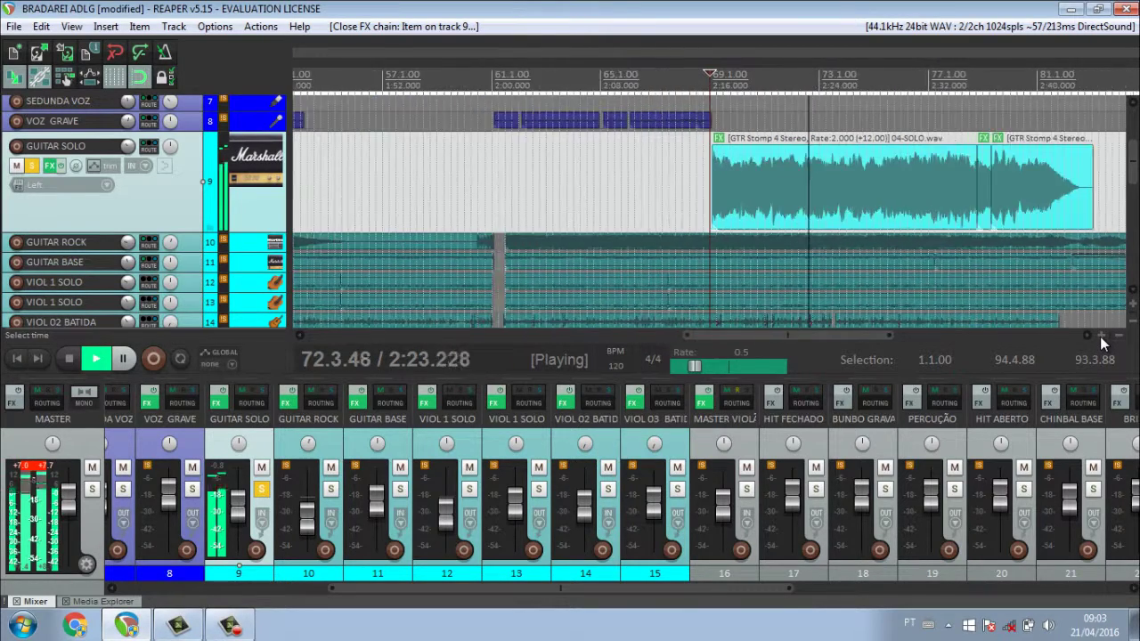
left_click(1101, 336)
left_click_drag(777, 336, 835, 336)
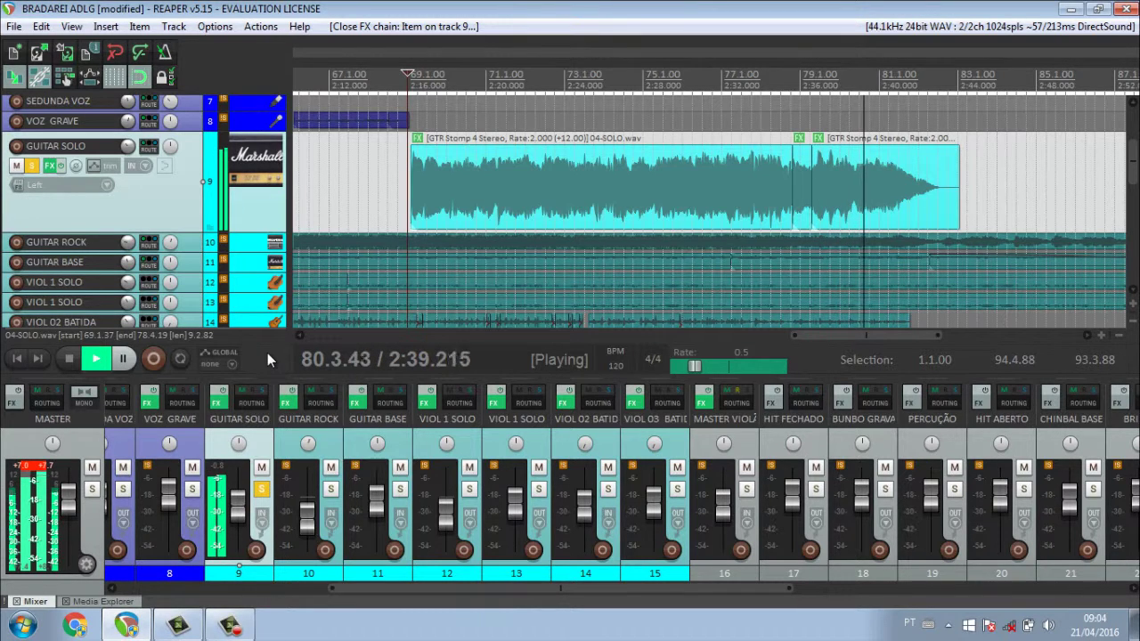
left_click(263, 489)
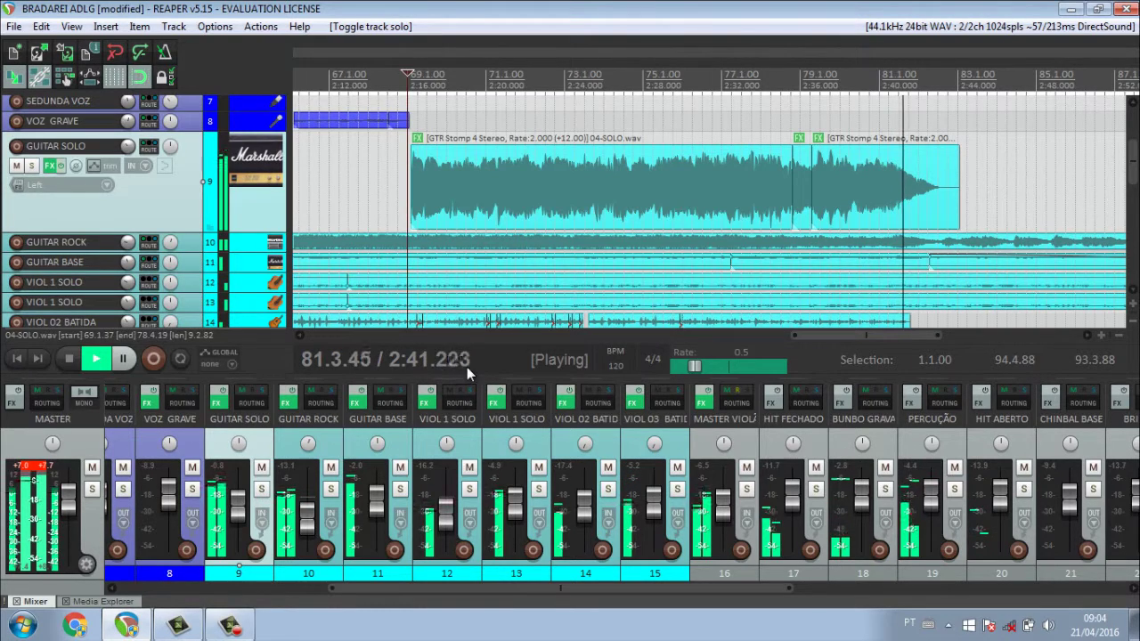
Adjust the fade-outs on the last GUITAR BASE clip and the upper VIOL 1 SOLO clip so both begin at about 2:54.
left_click_drag(804, 328, 840, 335)
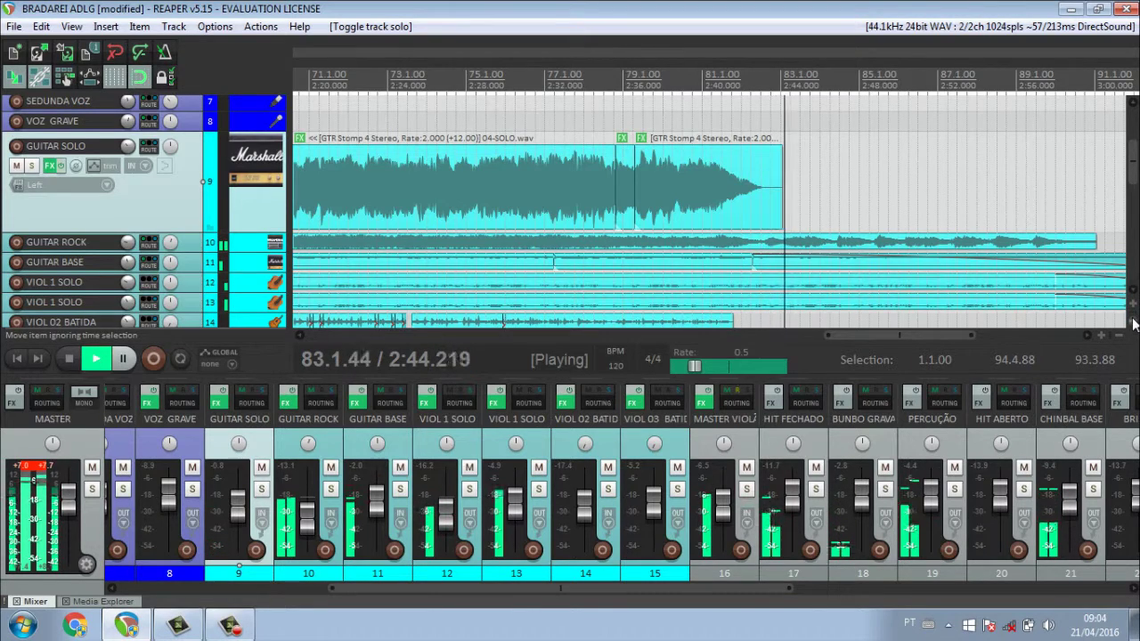
left_click_drag(1133, 325, 1136, 218)
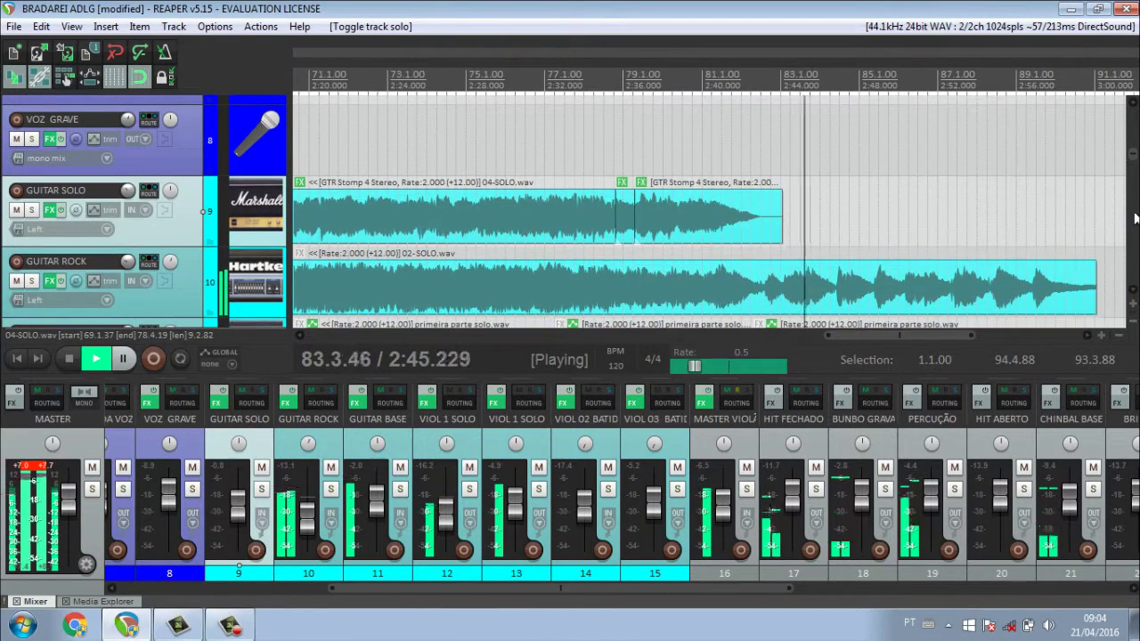
scroll(1133, 174, "down", 2)
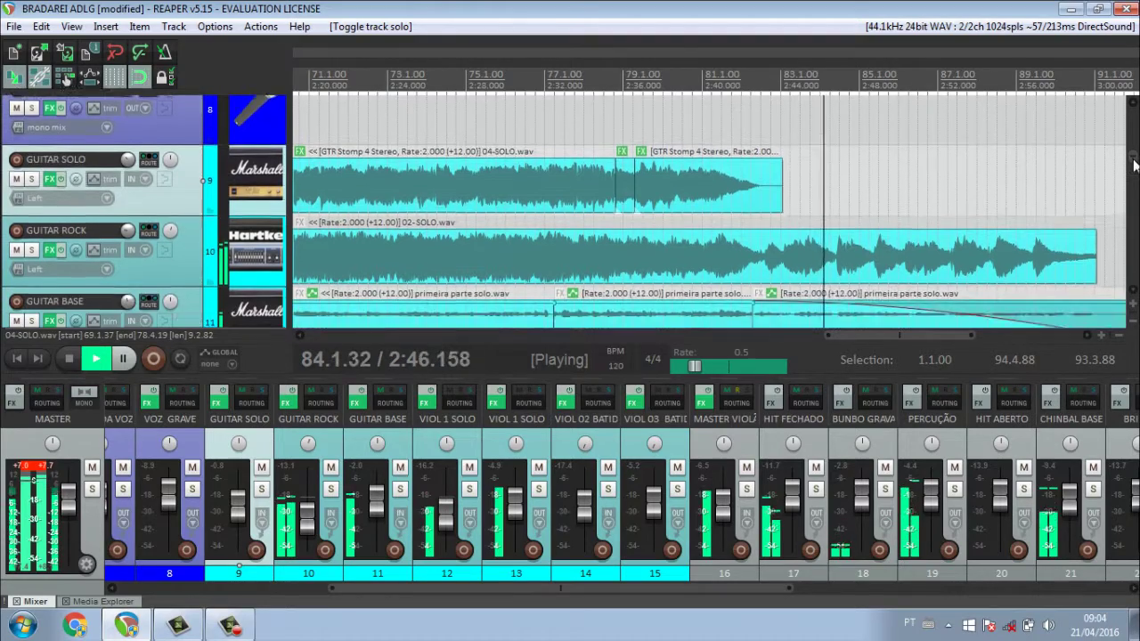
scroll(1133, 175, "down", 3)
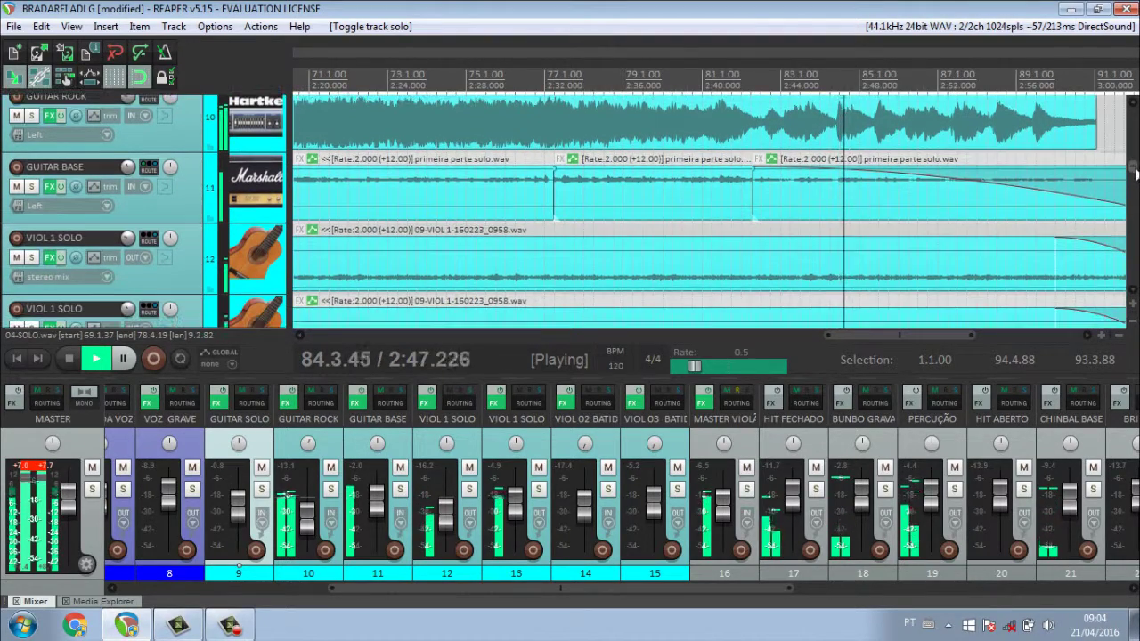
left_click_drag(1031, 188, 1011, 171)
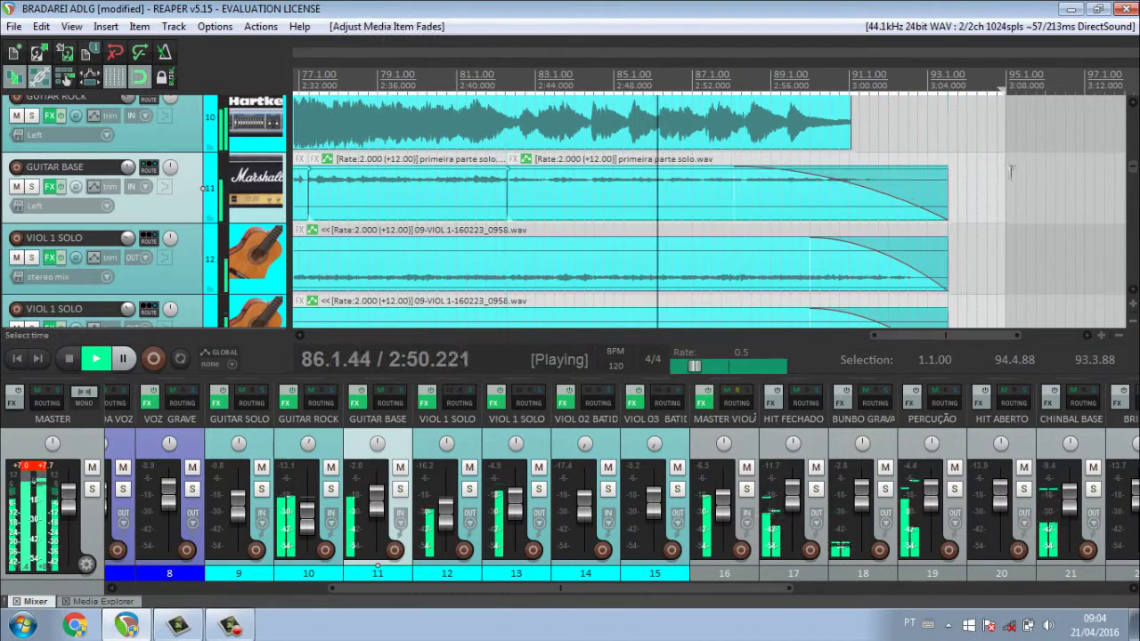
left_click_drag(871, 250, 659, 268)
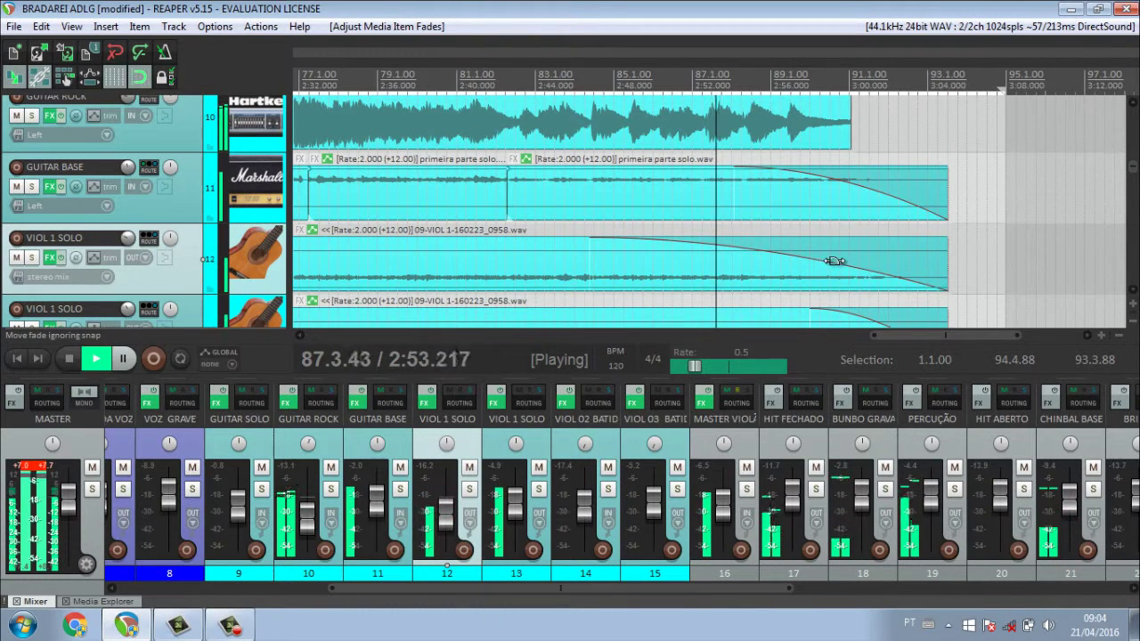
left_click_drag(837, 259, 980, 263)
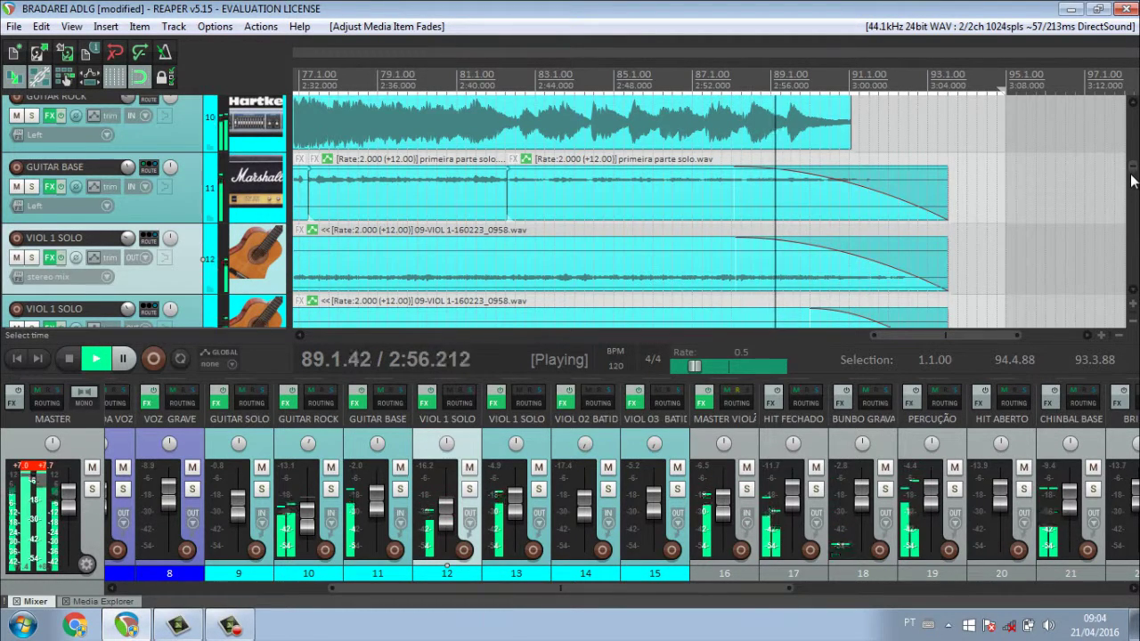
Check the clip endings on the percussion, drum and bass tracks, and solo the PERCUÇÃO track.
scroll(1133, 176, "down", 7)
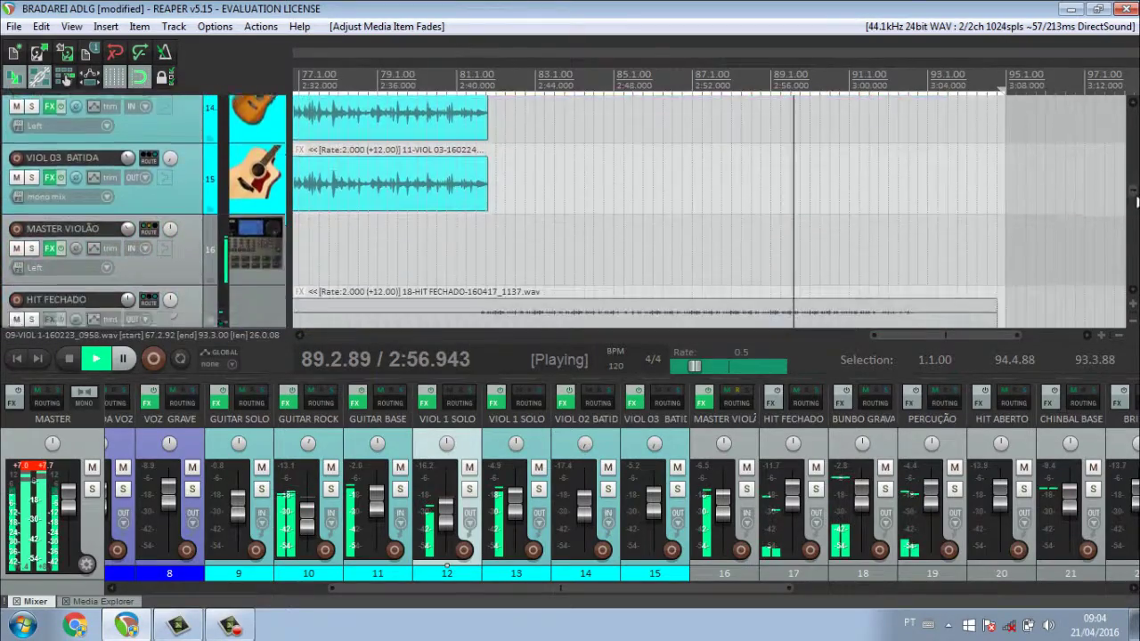
scroll(1133, 176, "down", 5)
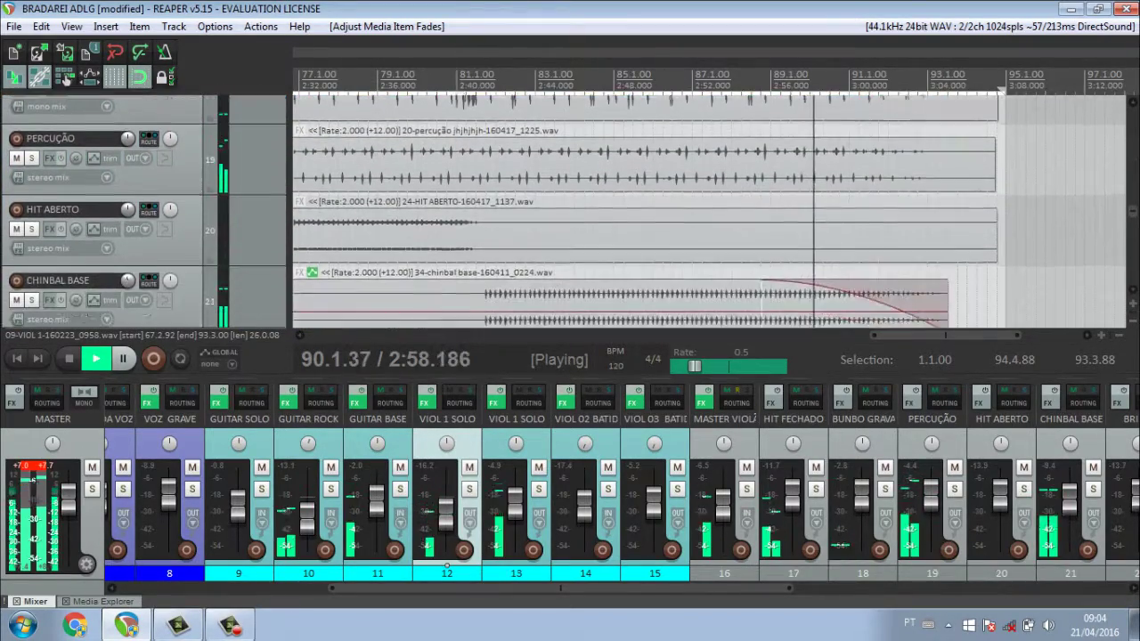
scroll(1136, 222, "down", 8)
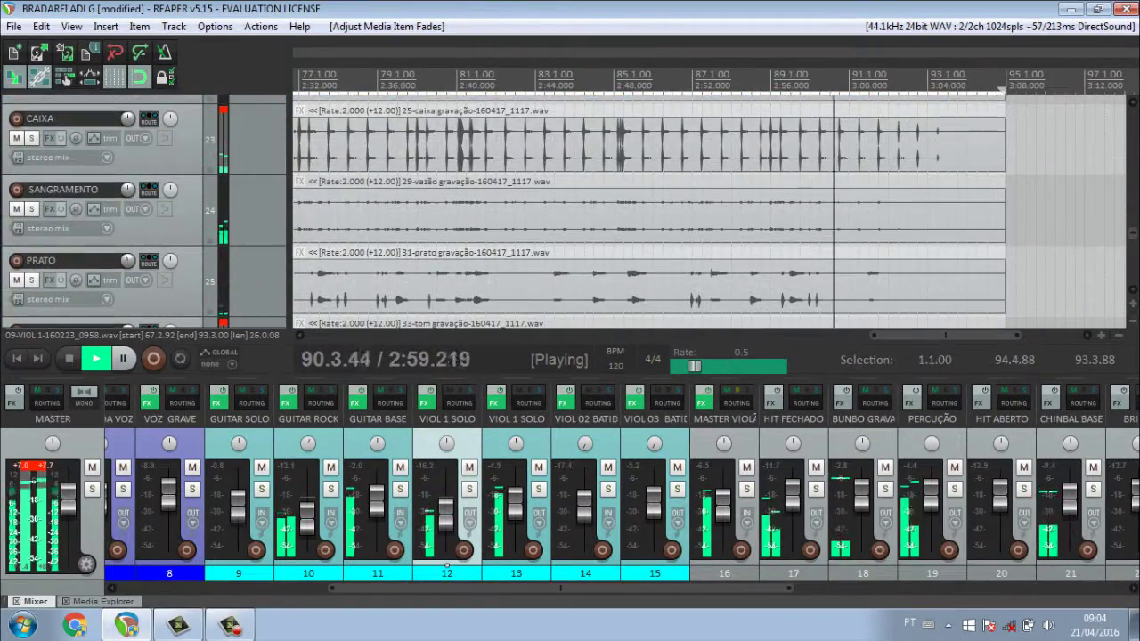
left_click_drag(1136, 222, 1135, 264)
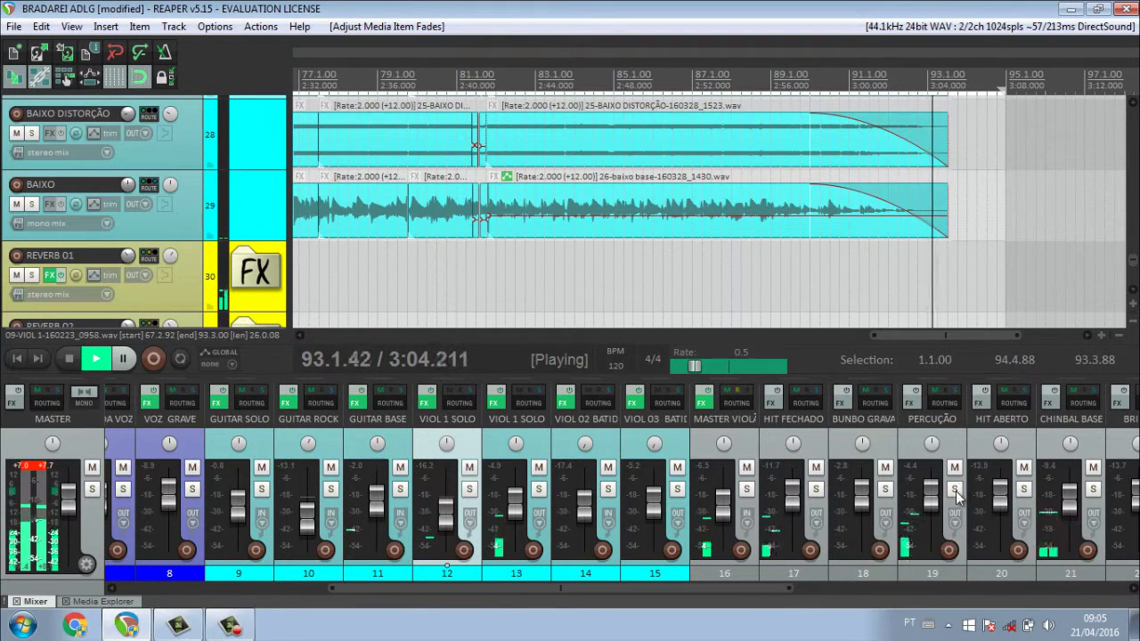
left_click(954, 490)
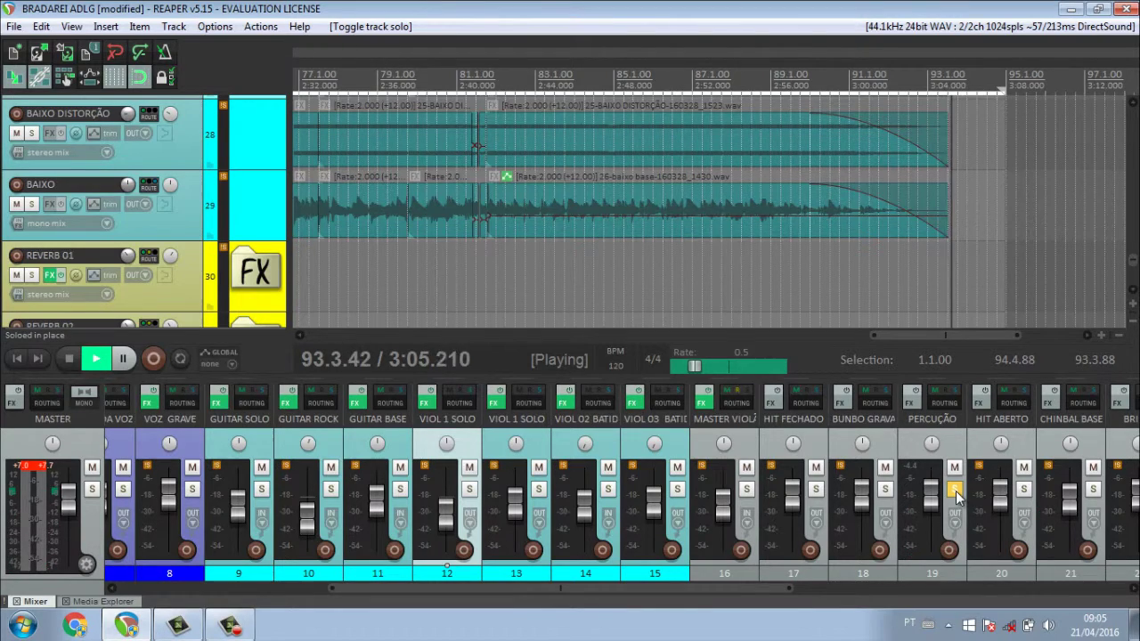